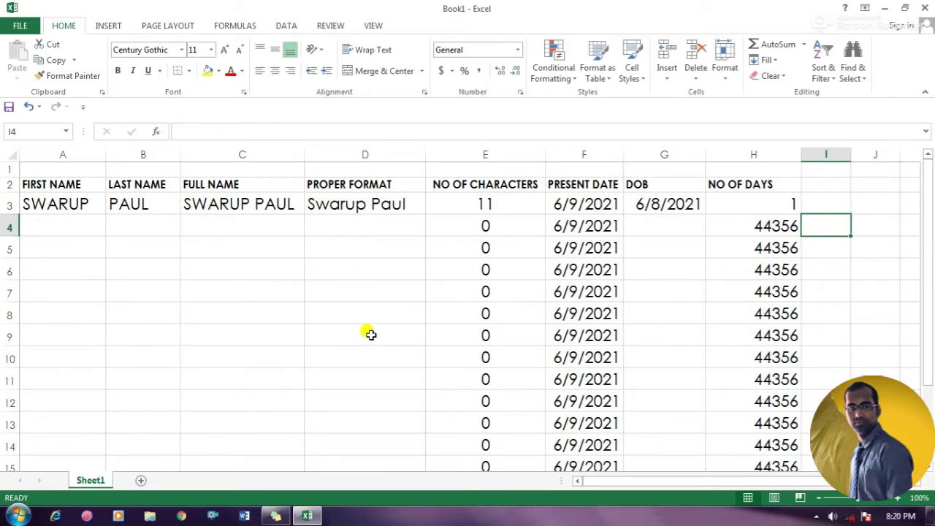
Step: Review the column headings from FIRST NAME through NO OF DAYS
left_click(48, 186)
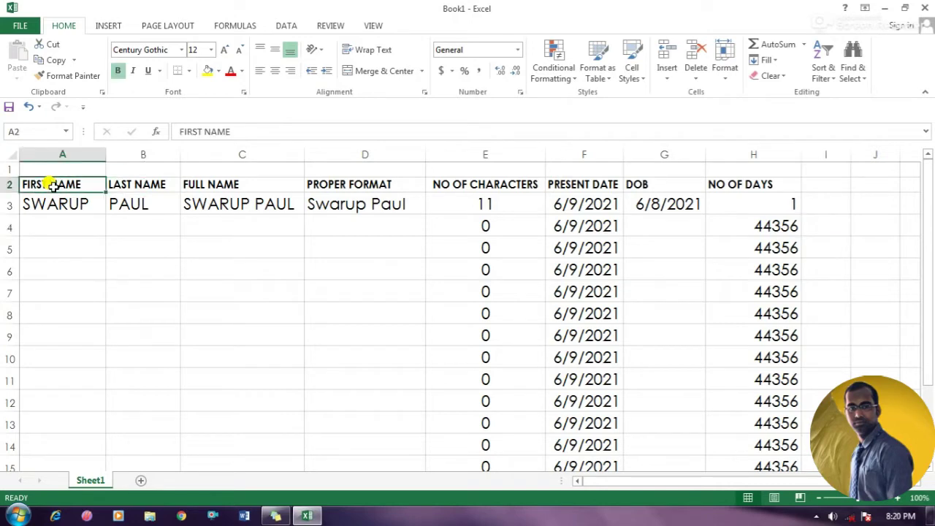
left_click(145, 186)
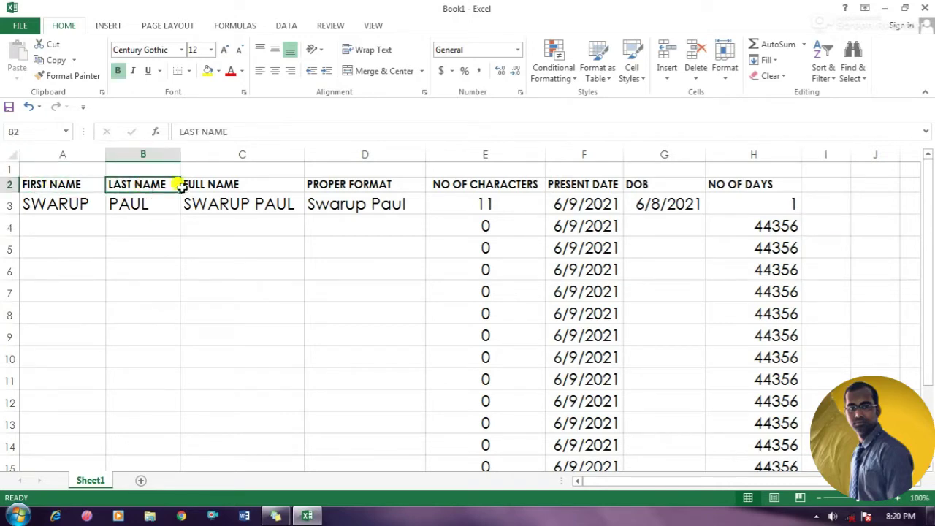
left_click(221, 183)
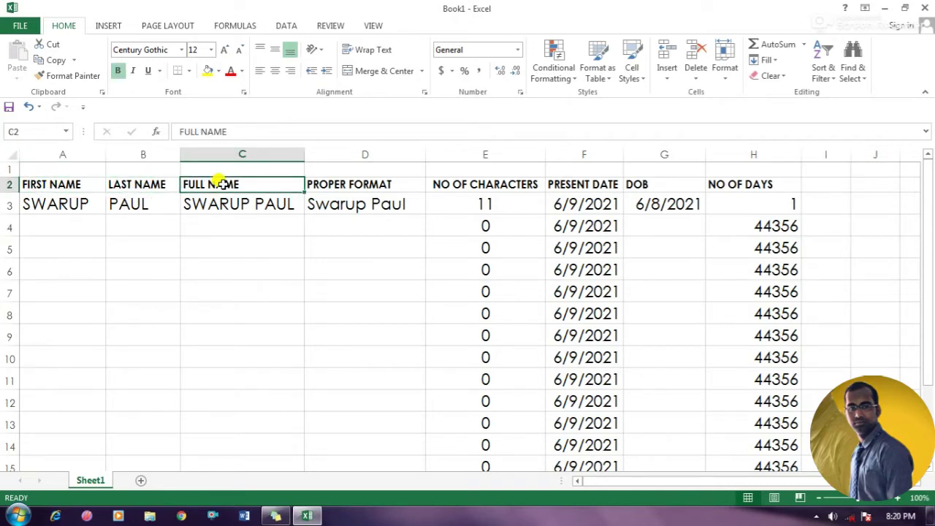
left_click(332, 184)
left_click(455, 184)
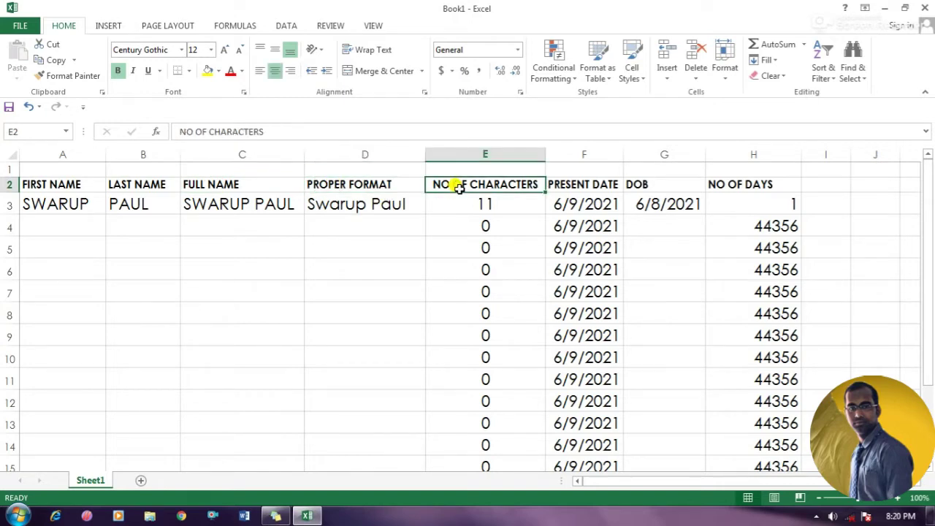
left_click(597, 187)
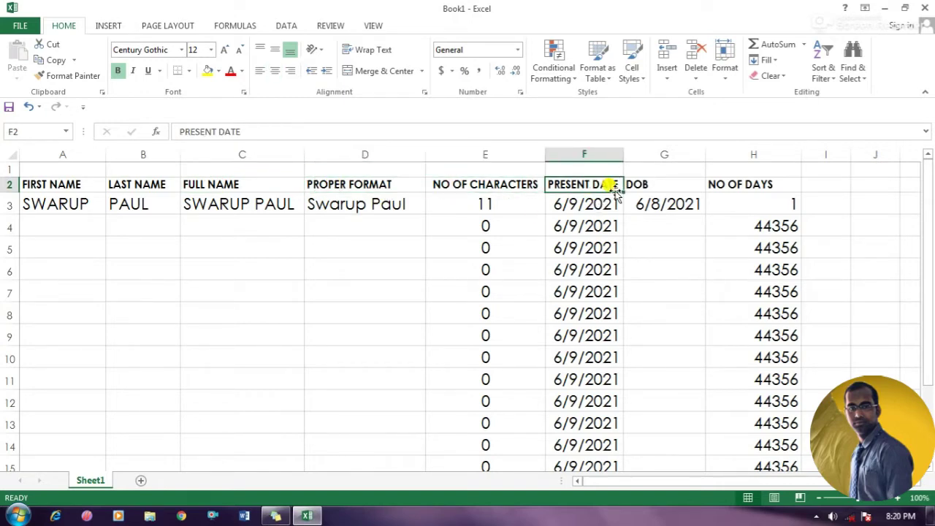
left_click(660, 187)
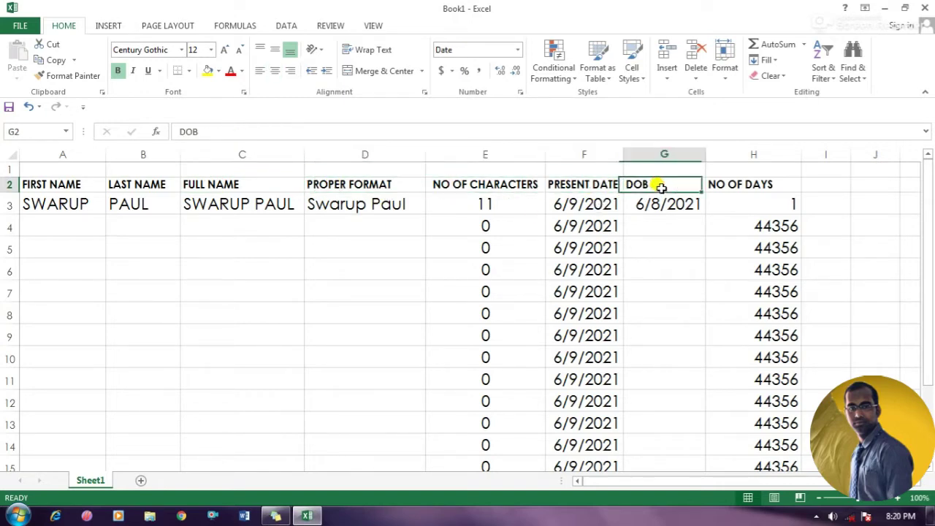
left_click(768, 179)
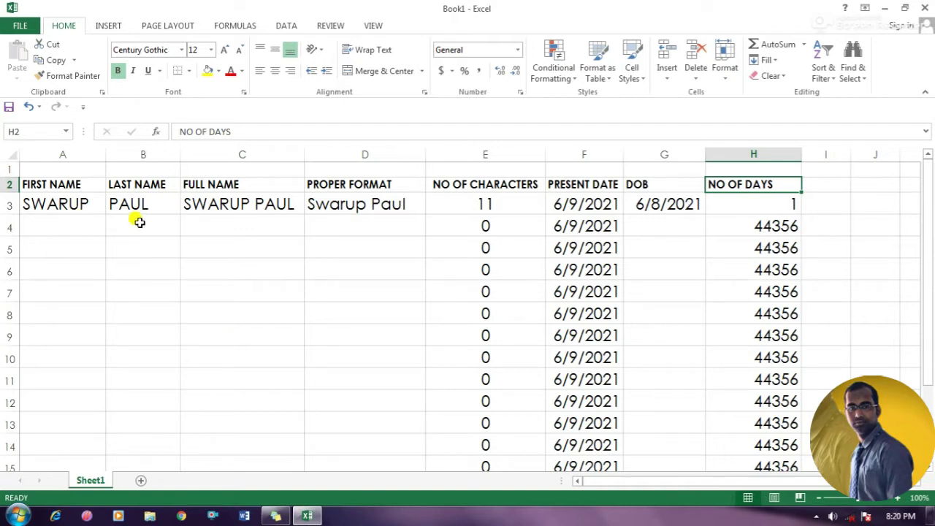
Step: Enter RAJA in A4 and SEN in B4
left_click(52, 223)
double_click(53, 223)
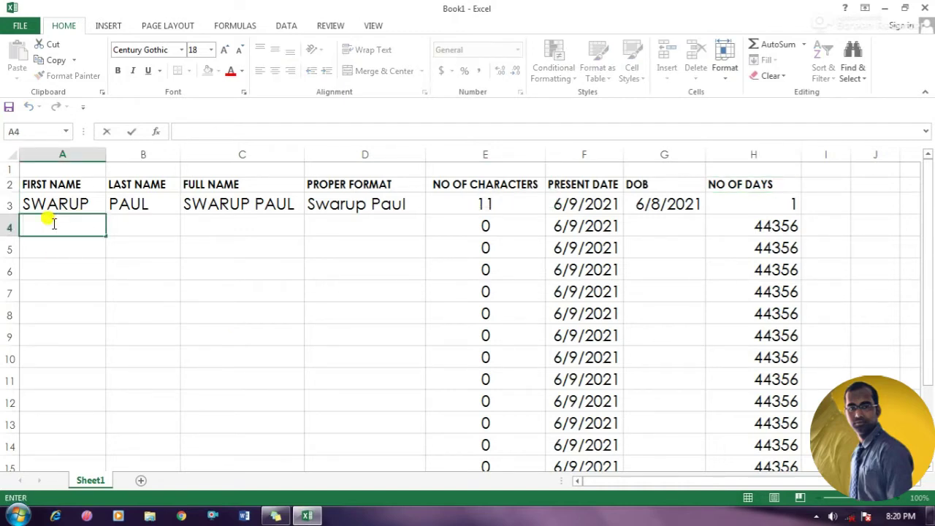
type("RAJA")
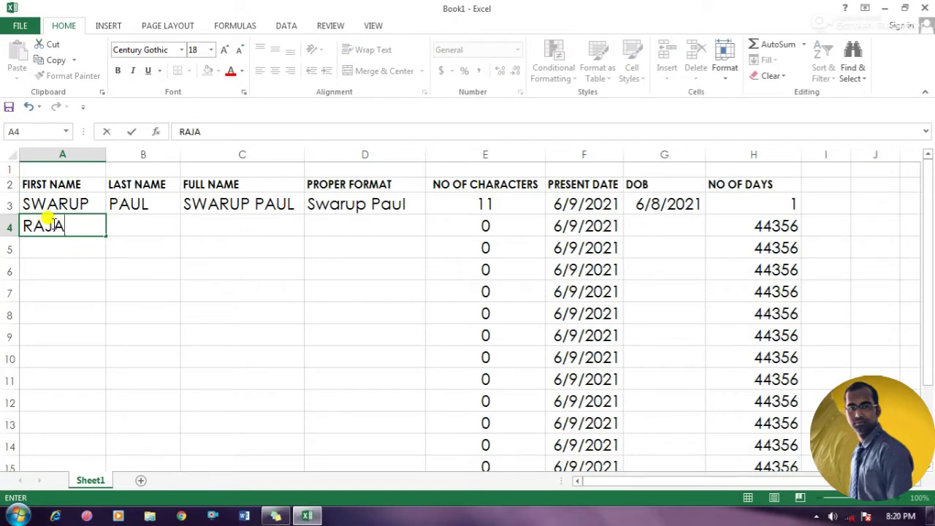
key("ctrl+Return")
key("Right")
type("SE")
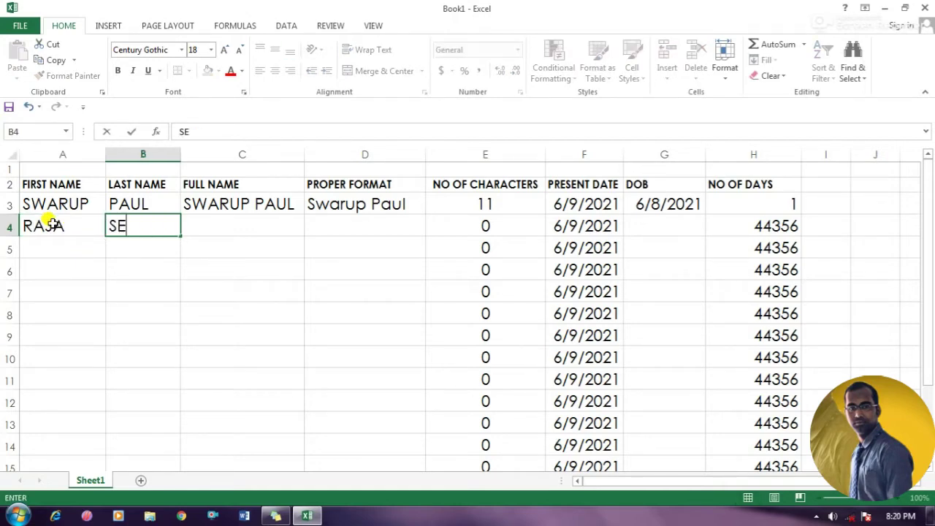
type("N")
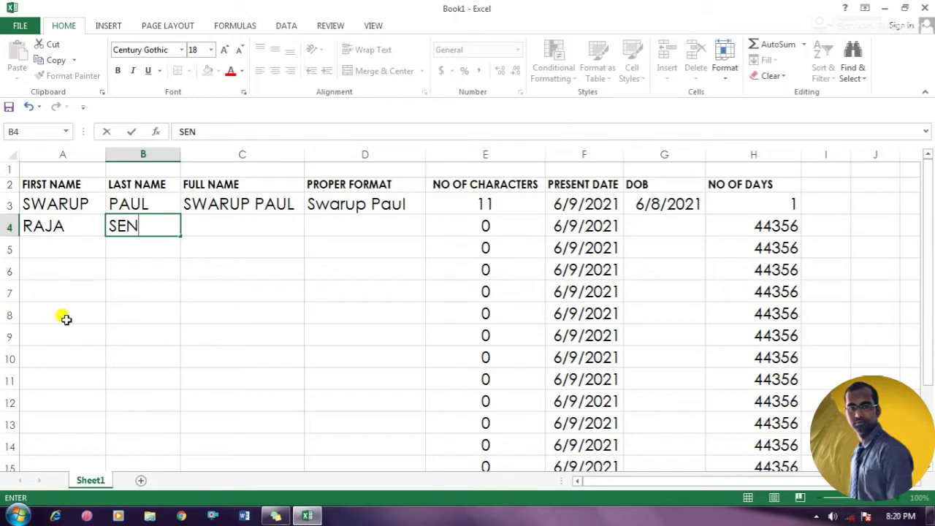
left_click(72, 316)
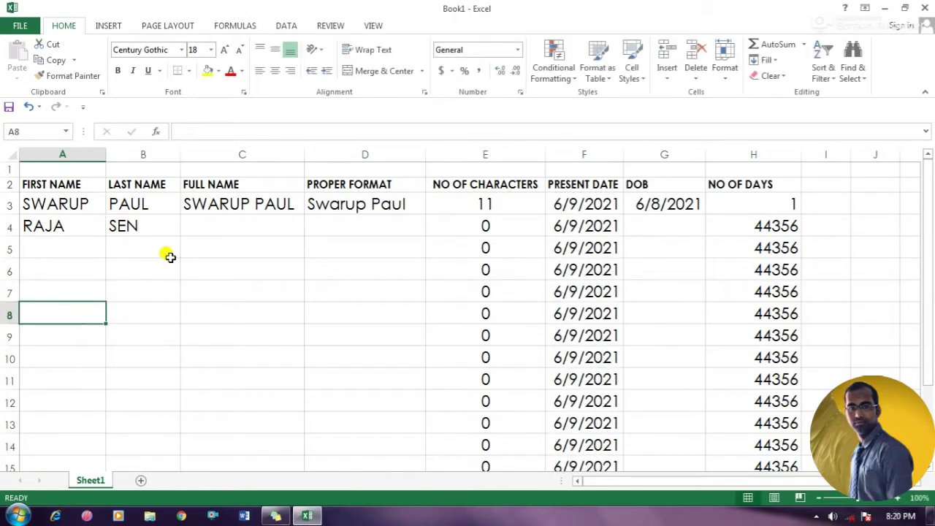
Step: Fill C3's full-name formula down to C13
left_click(246, 197)
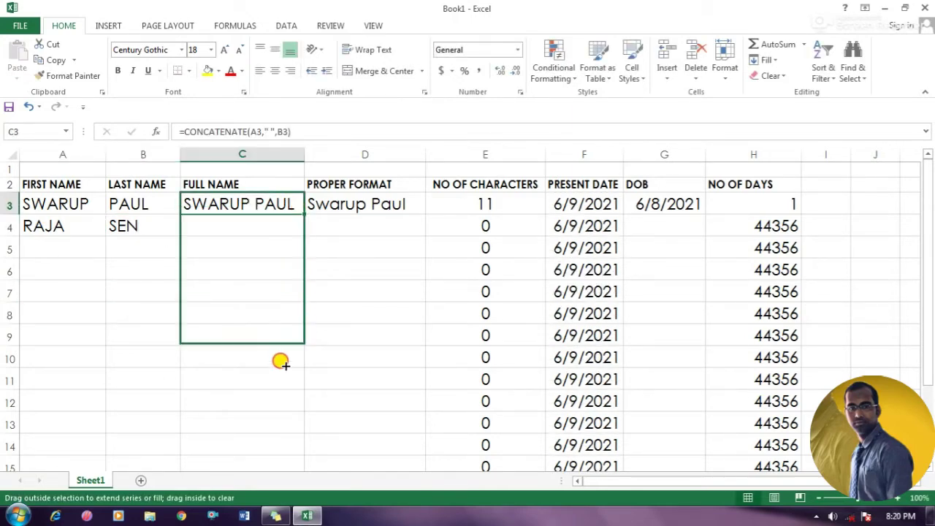
left_click_drag(302, 210, 277, 427)
left_click(116, 358)
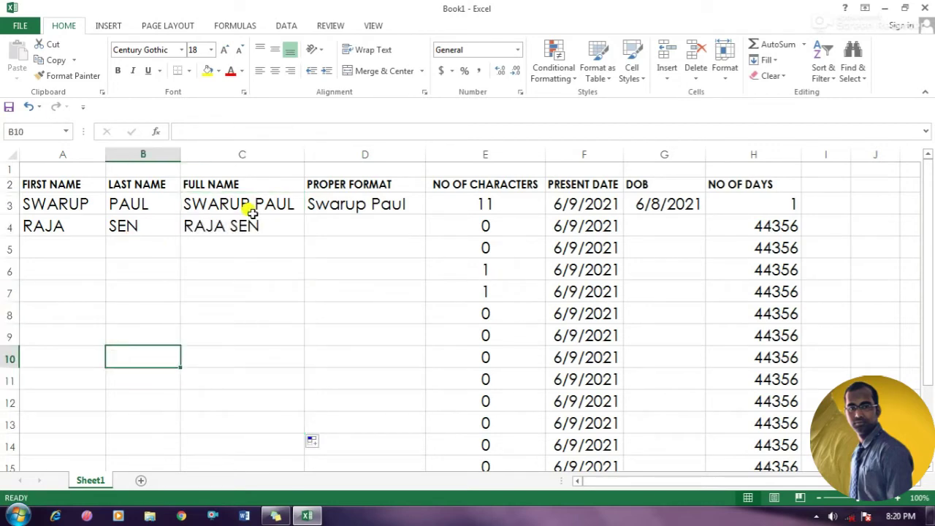
double_click(37, 247)
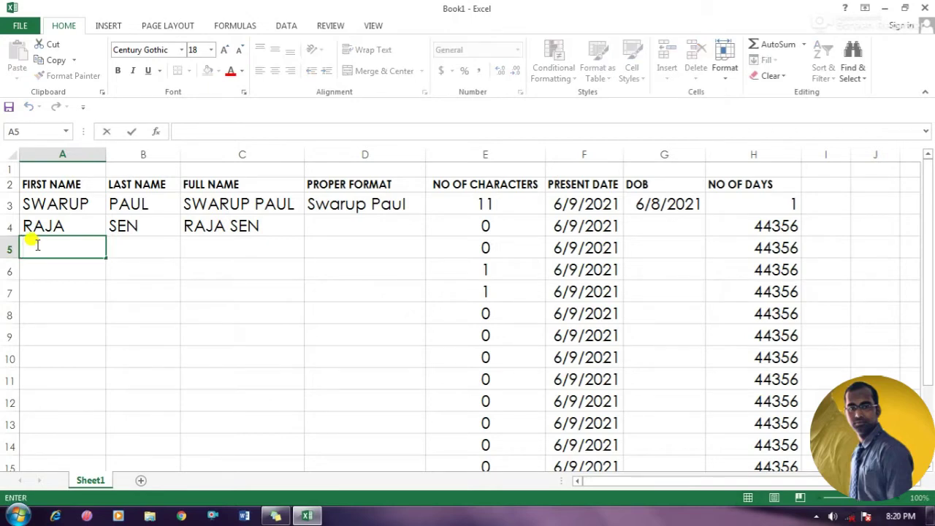
type("RINA")
key("Tab")
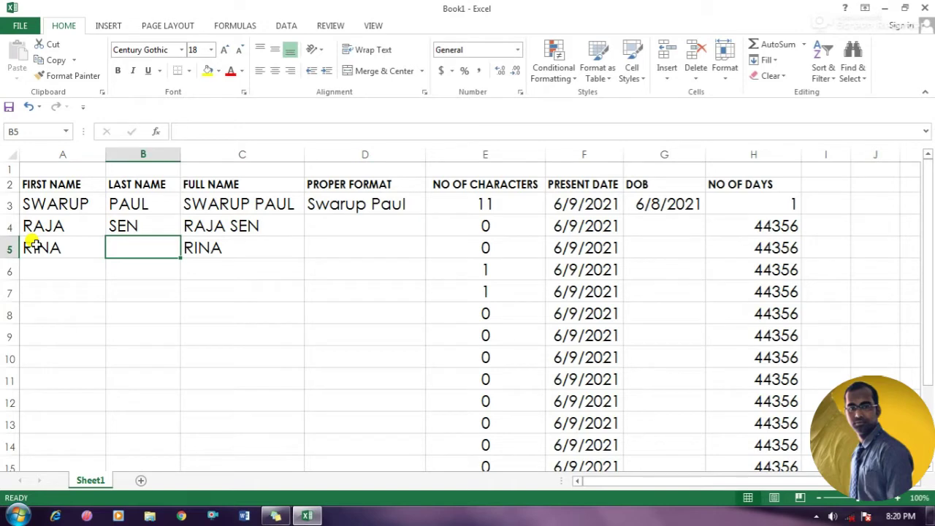
type("SA")
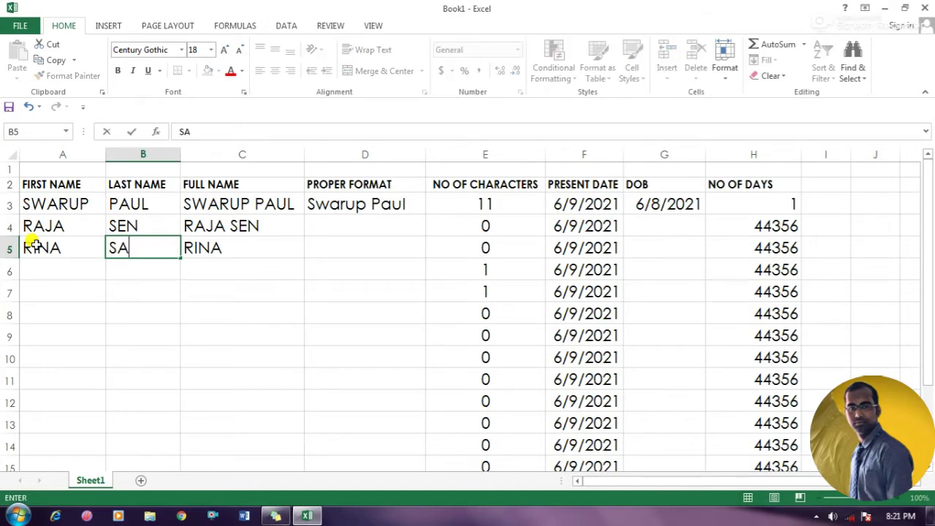
type("U")
key("Return")
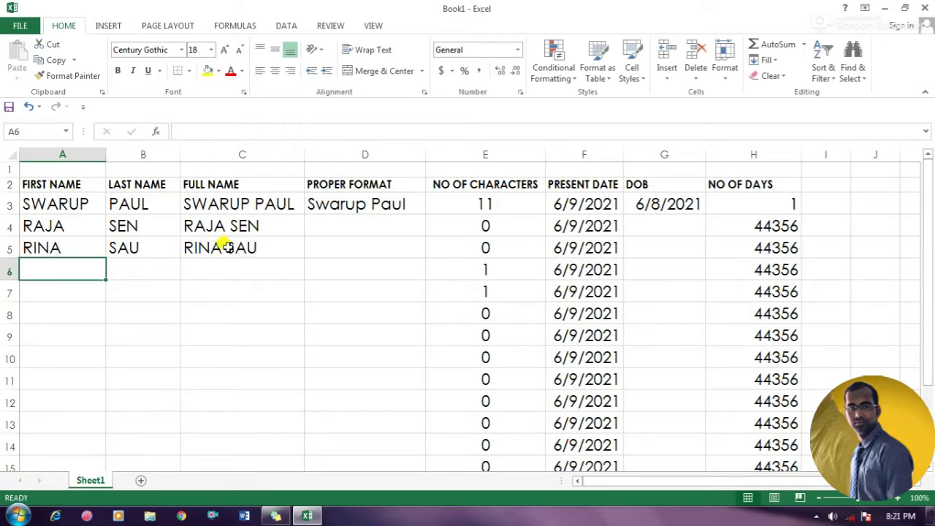
double_click(62, 270)
type("B")
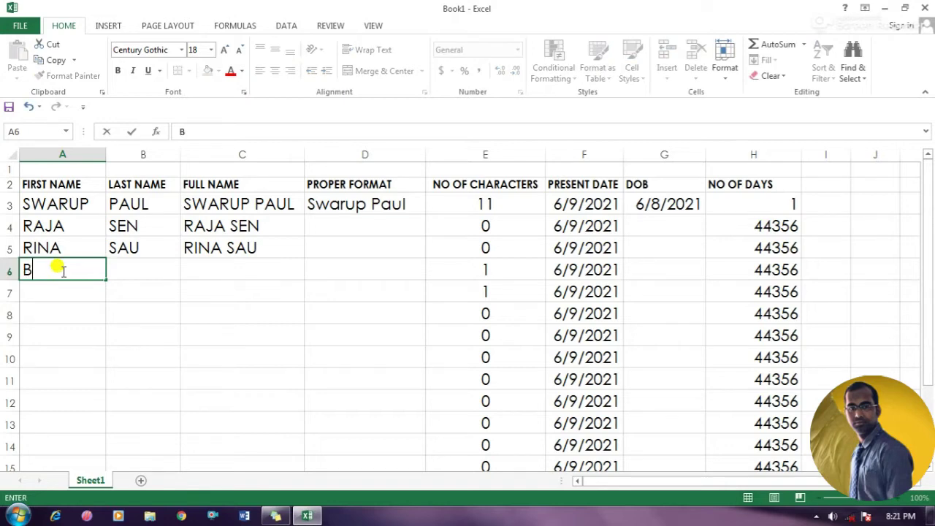
type("API")
key("Tab")
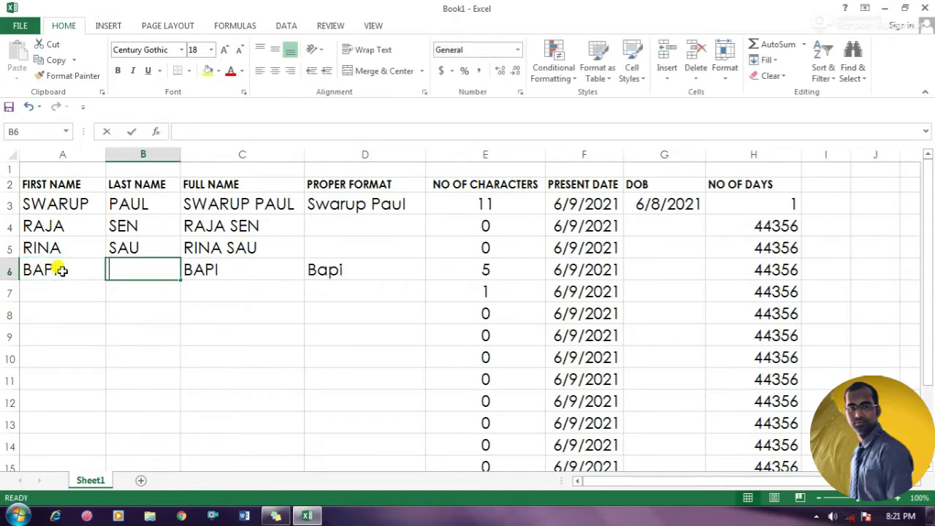
type("SAHOO")
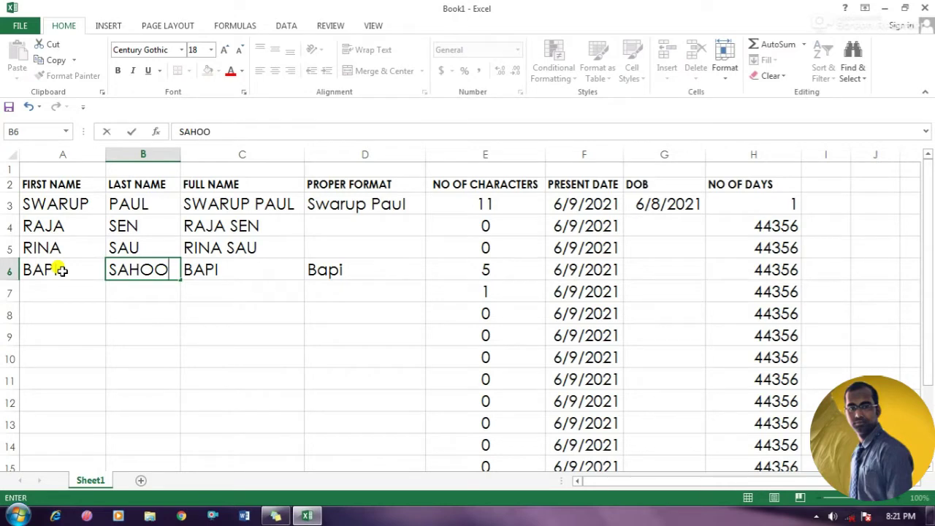
key("Return")
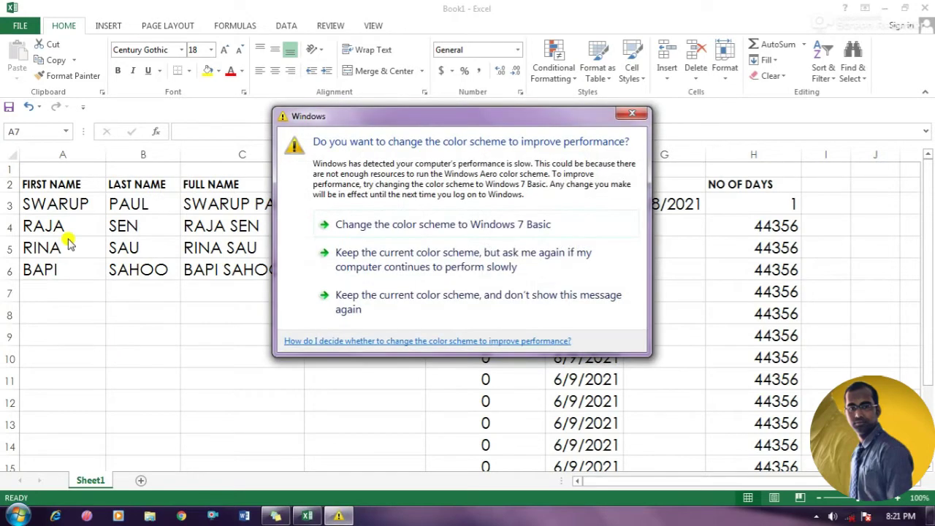
left_click(632, 113)
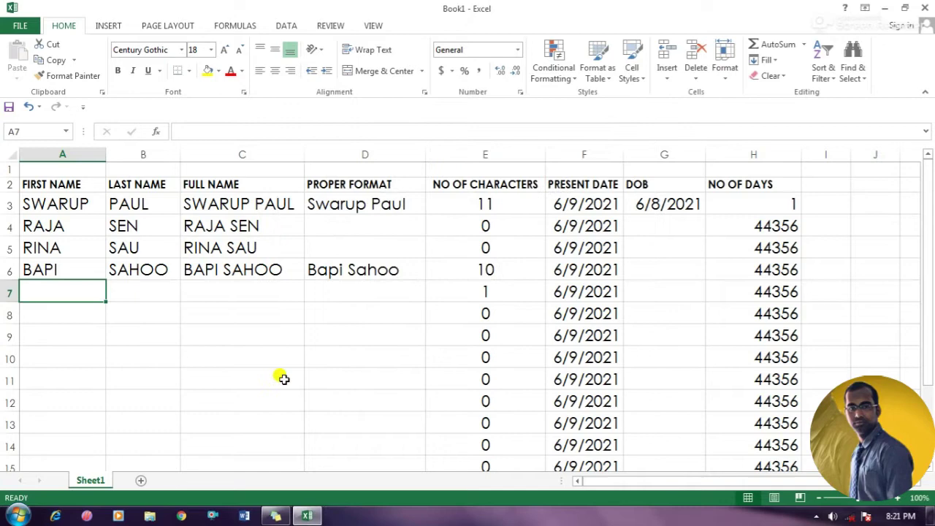
left_click(64, 208)
left_click(151, 204)
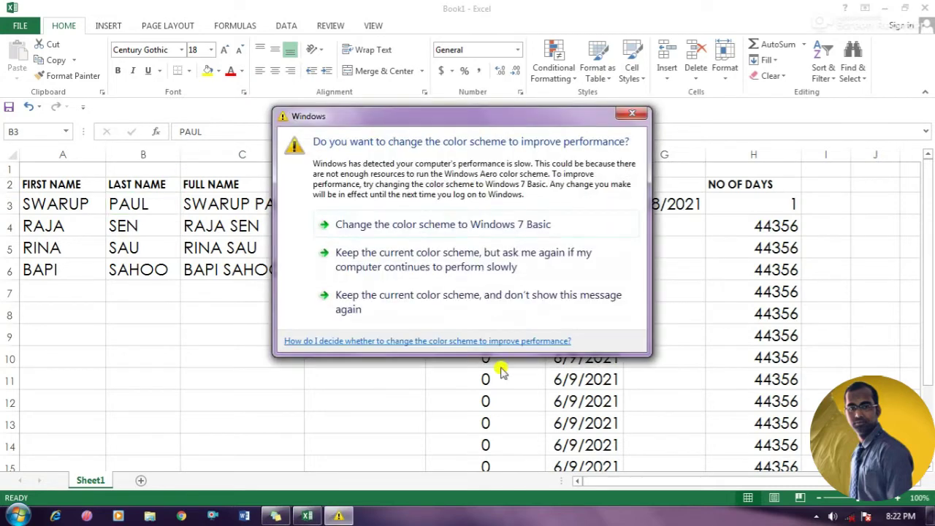
left_click(634, 119)
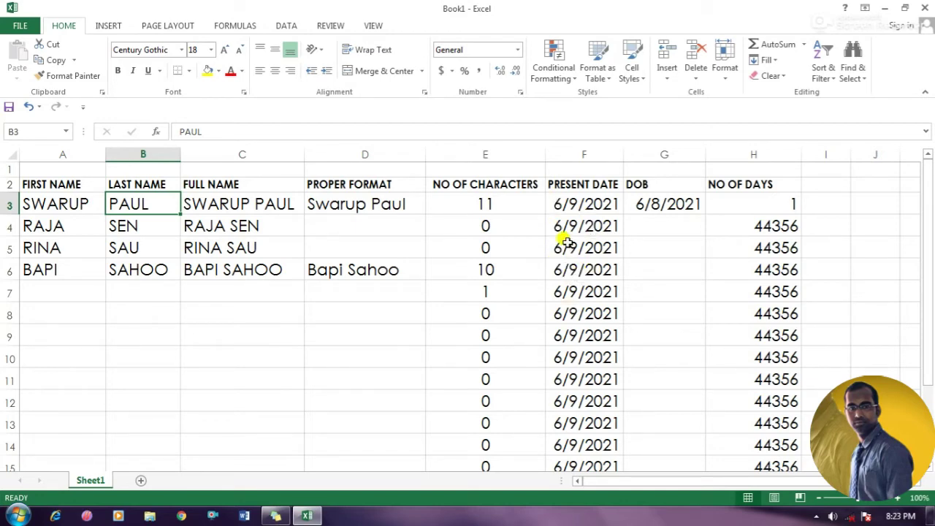
left_click(649, 206)
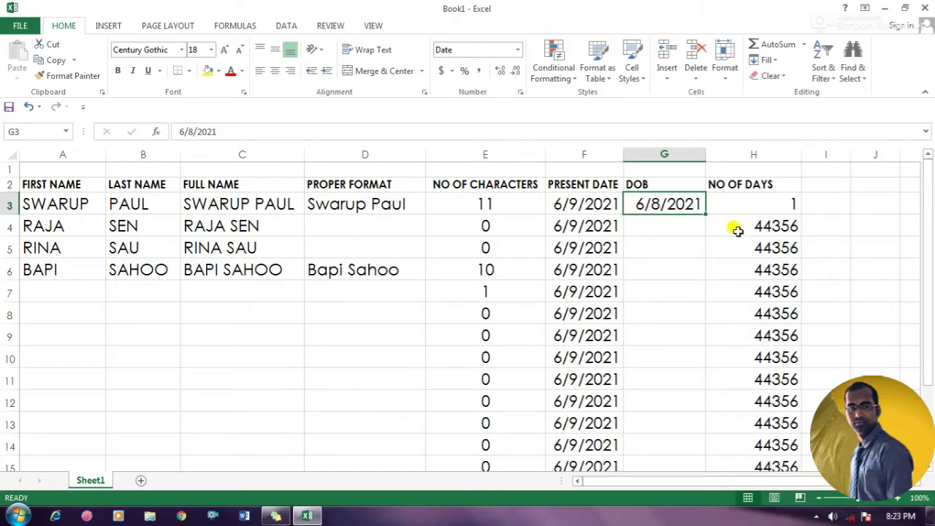
left_click(669, 228)
double_click(669, 229)
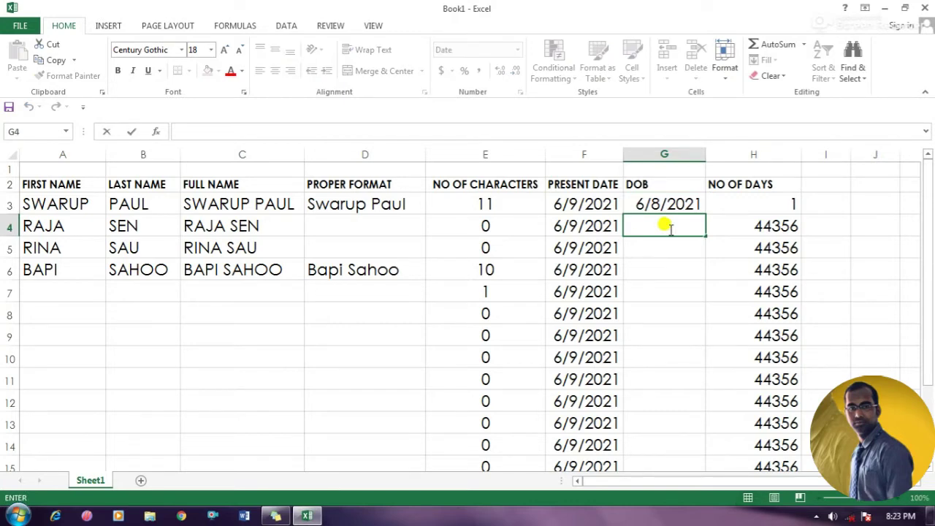
type("6")
type("/")
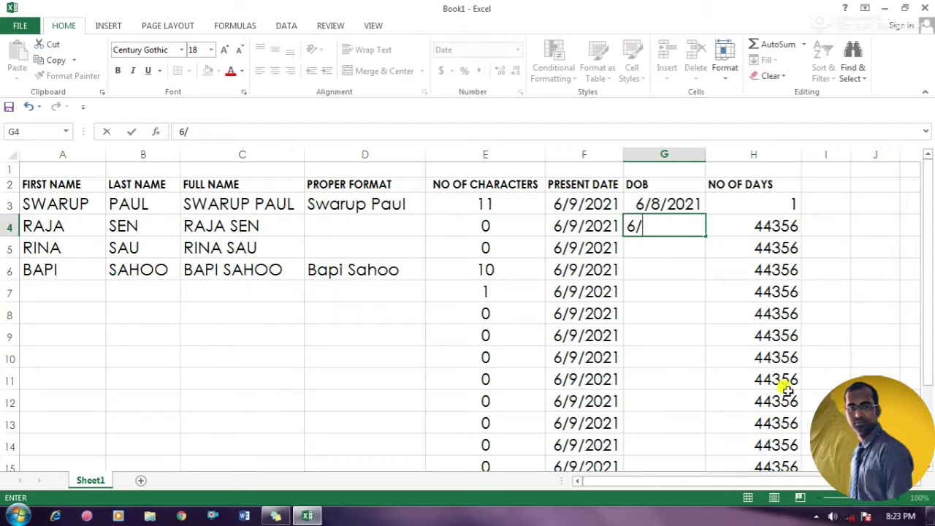
left_click(901, 516)
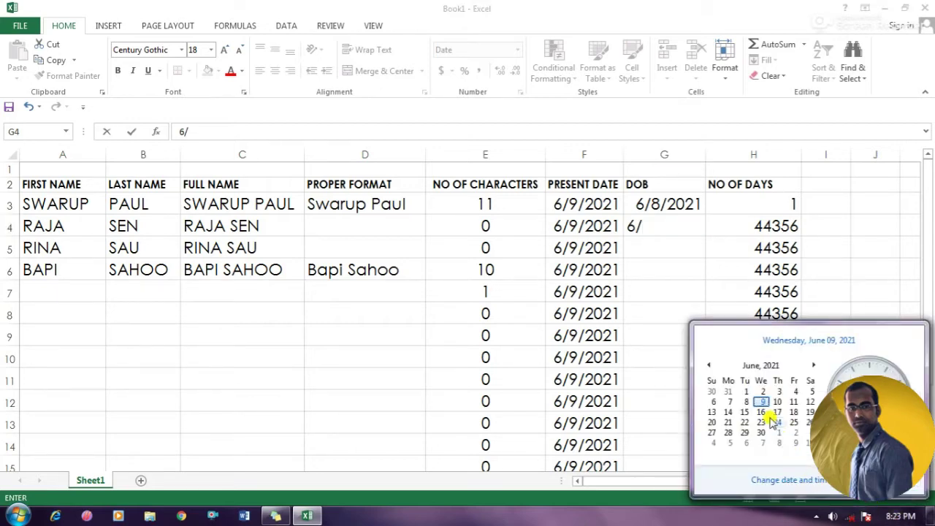
left_click(651, 223)
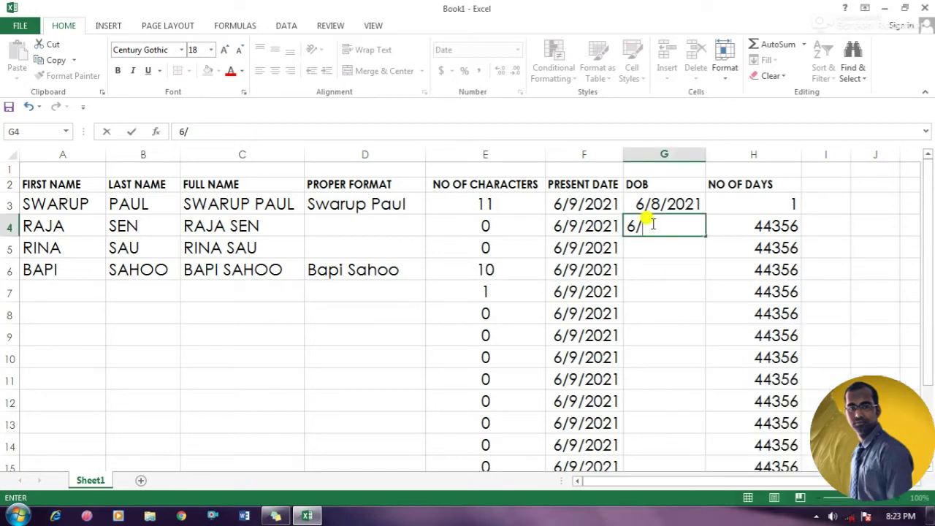
type("7")
type("/20")
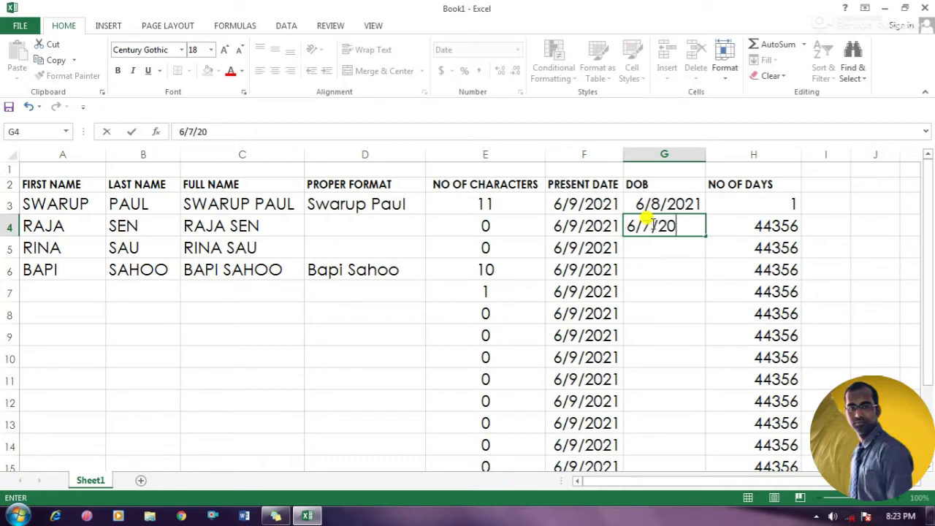
type("21")
key("Return")
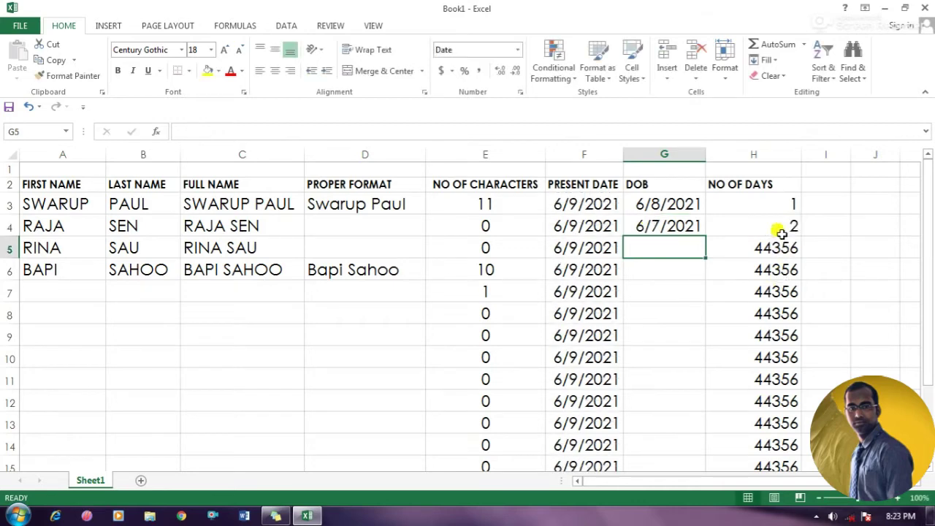
left_click(782, 229)
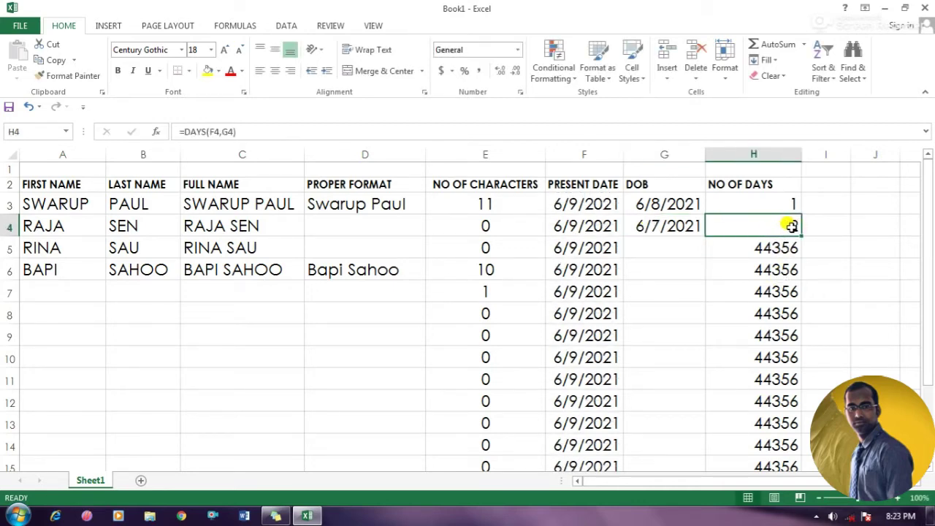
left_click(394, 417)
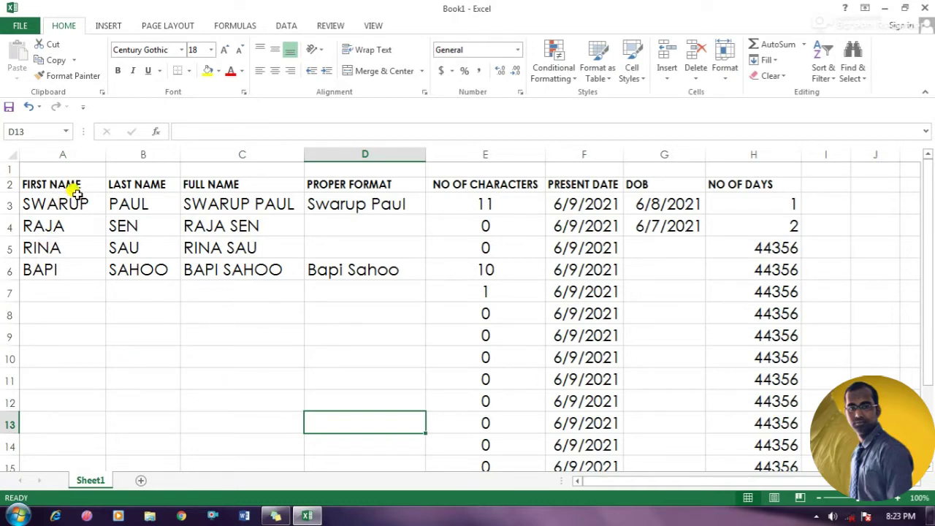
left_click(208, 178)
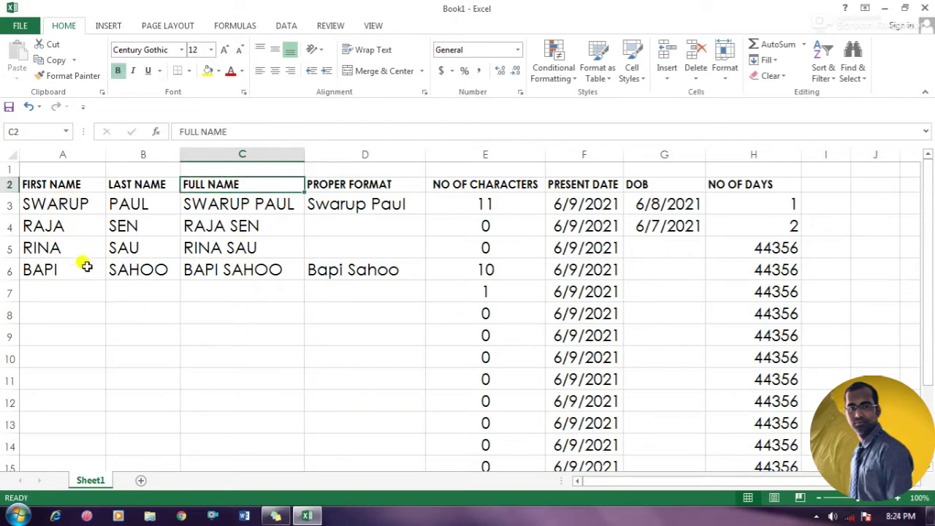
left_click(213, 205)
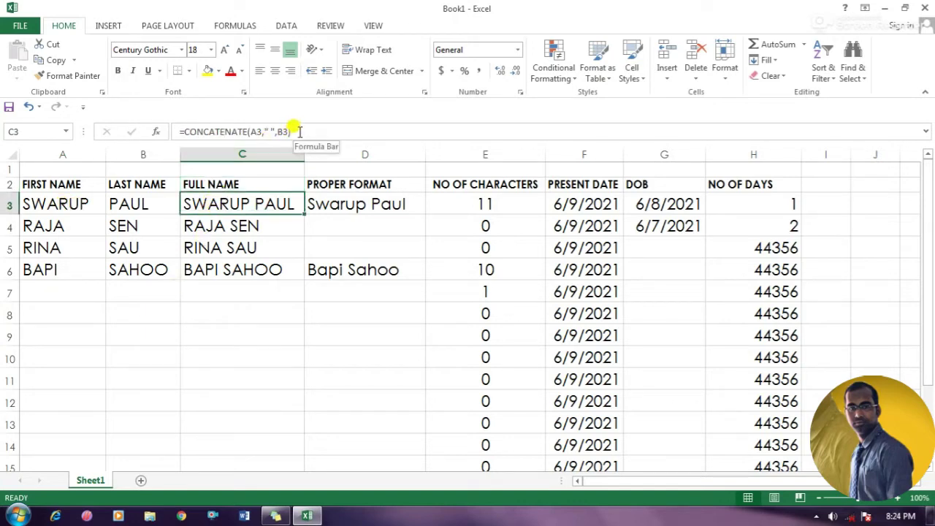
Step: Open C8's full-name formula, then the empty last-name cell in row 10
double_click(201, 312)
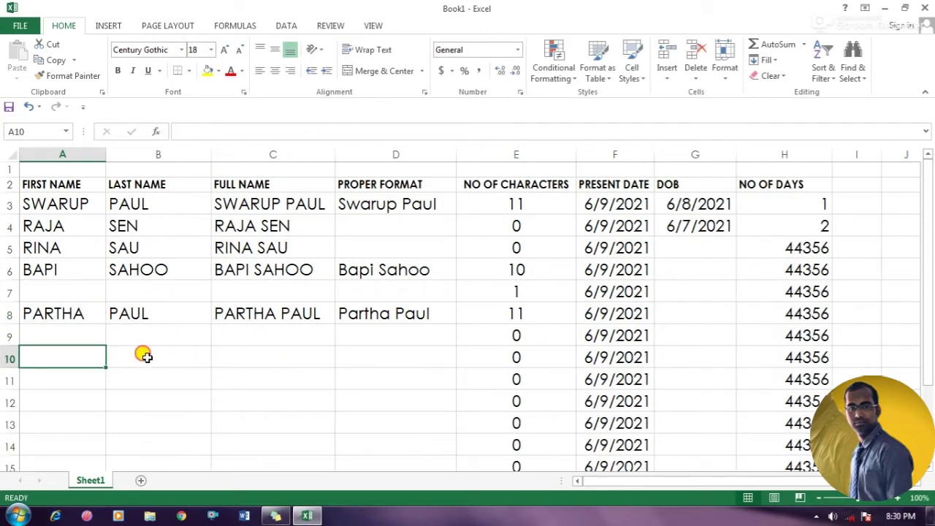
double_click(145, 356)
Step: Replace C10's formula with =CONCATENATE(A10," ",B10)
double_click(236, 348)
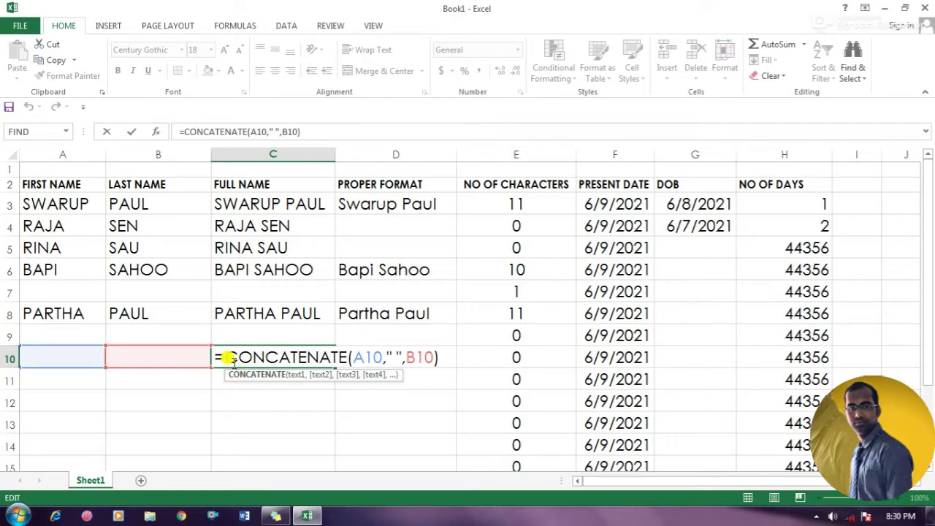
left_click_drag(440, 358, 208, 356)
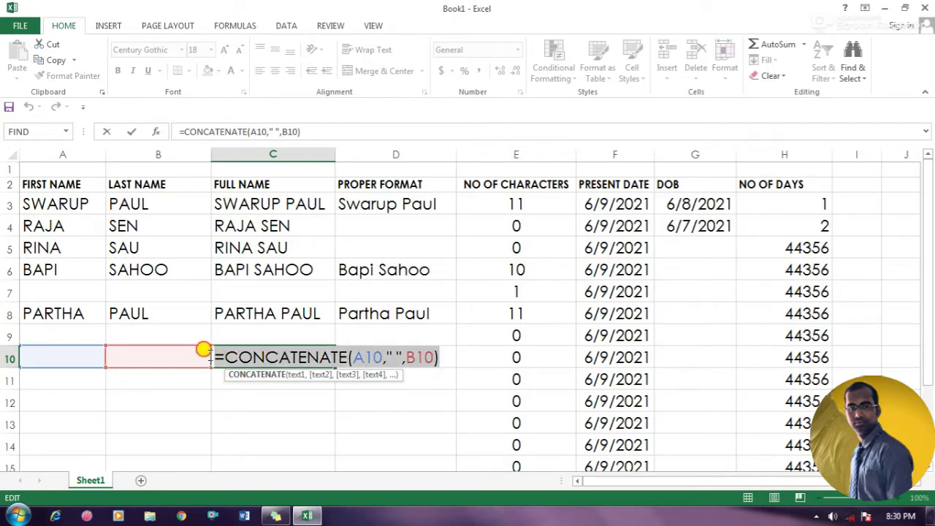
key("BackSpace")
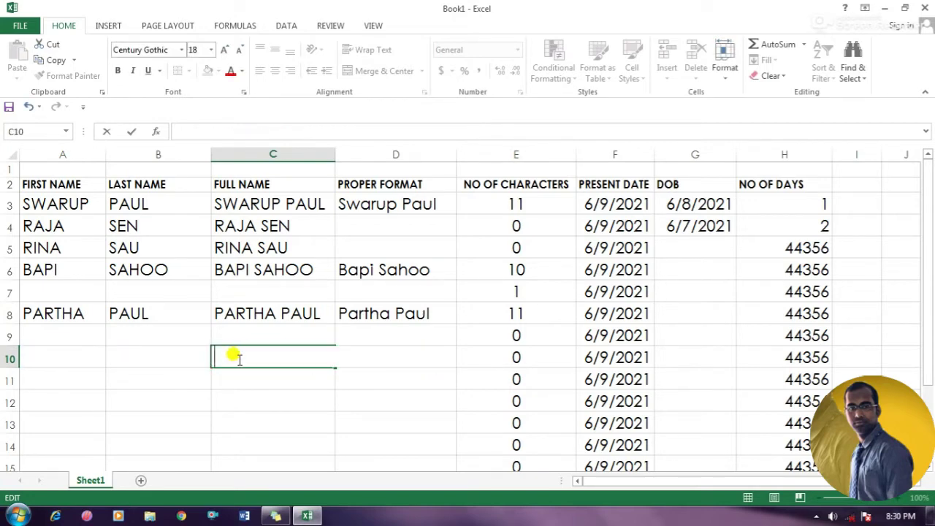
type("=CO")
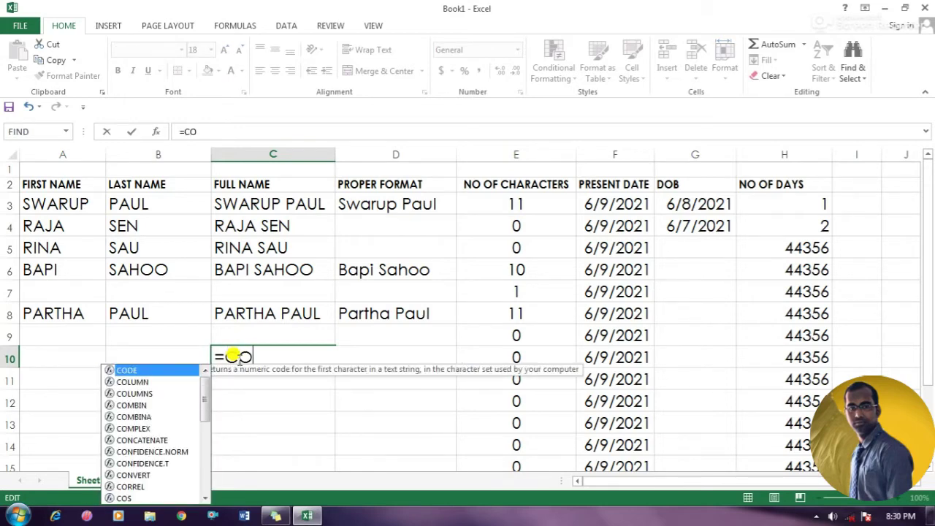
type("NCATENATE")
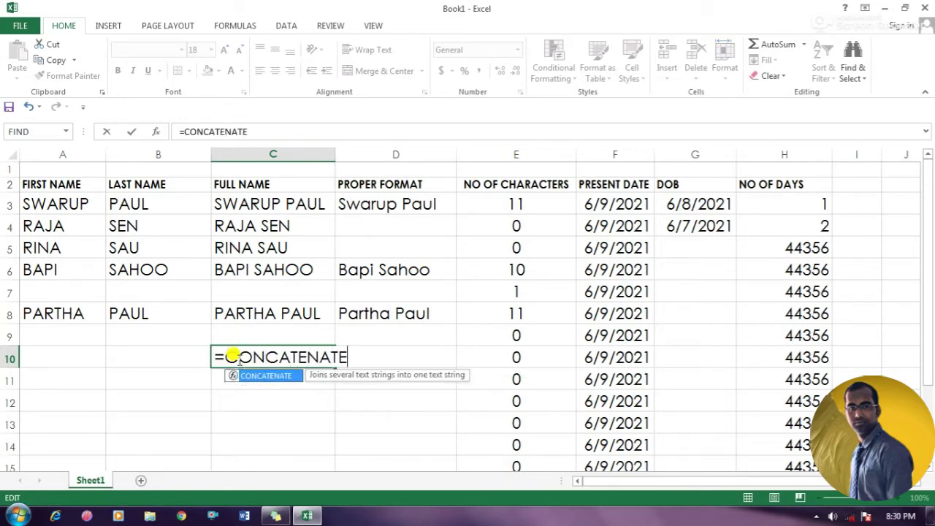
type("(")
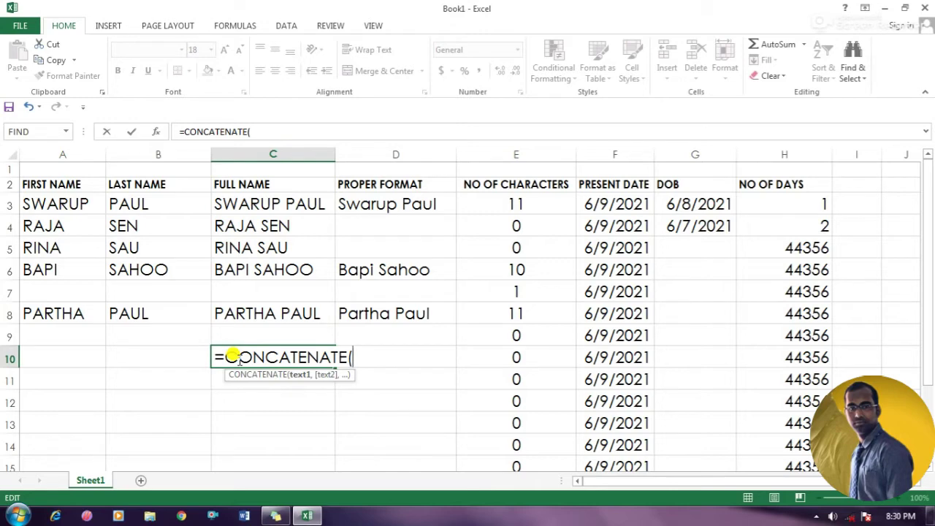
left_click(68, 357)
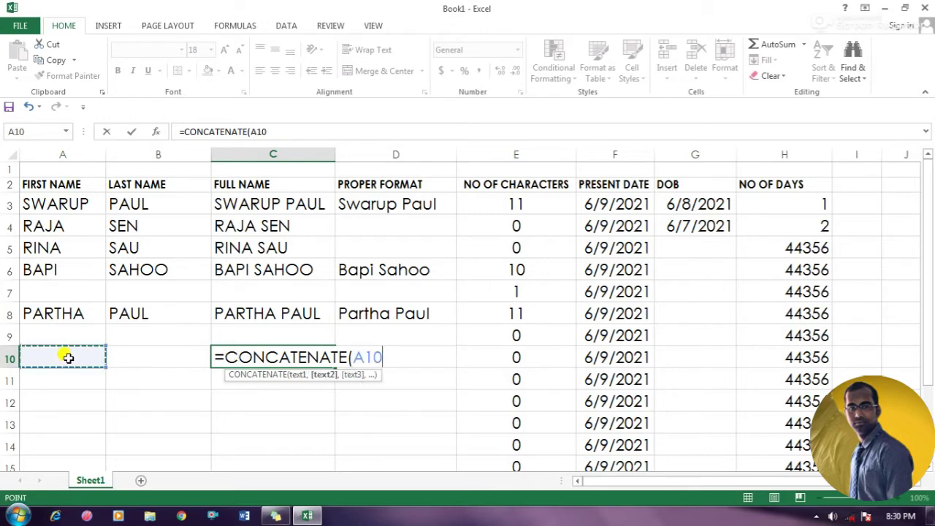
type(",")
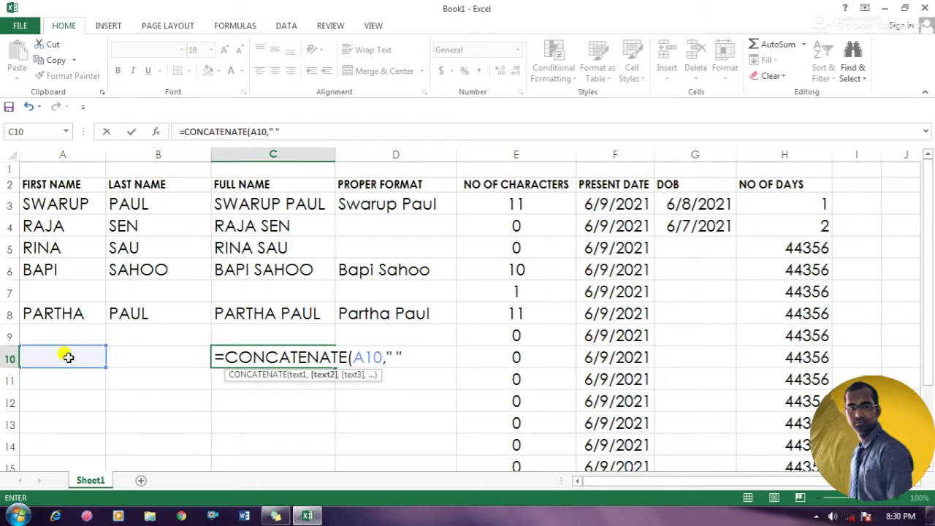
type(",")
left_click(131, 357)
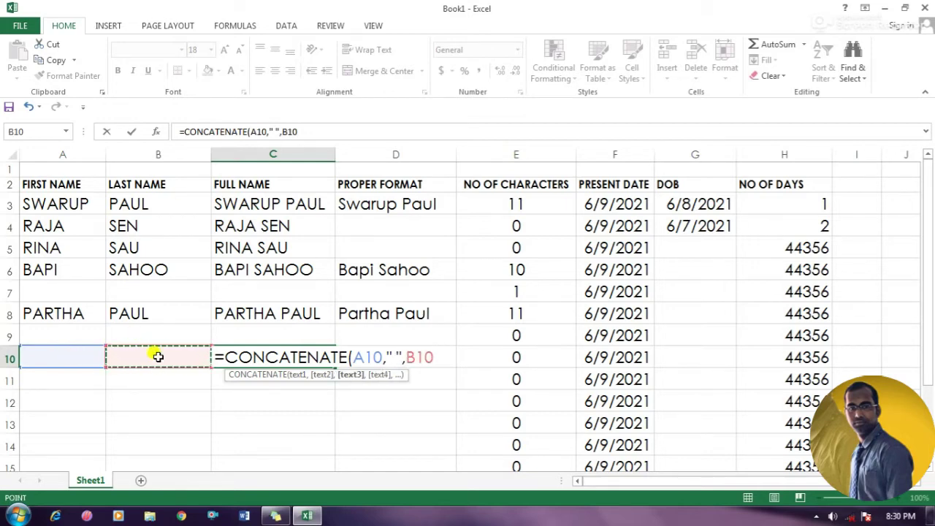
type(")")
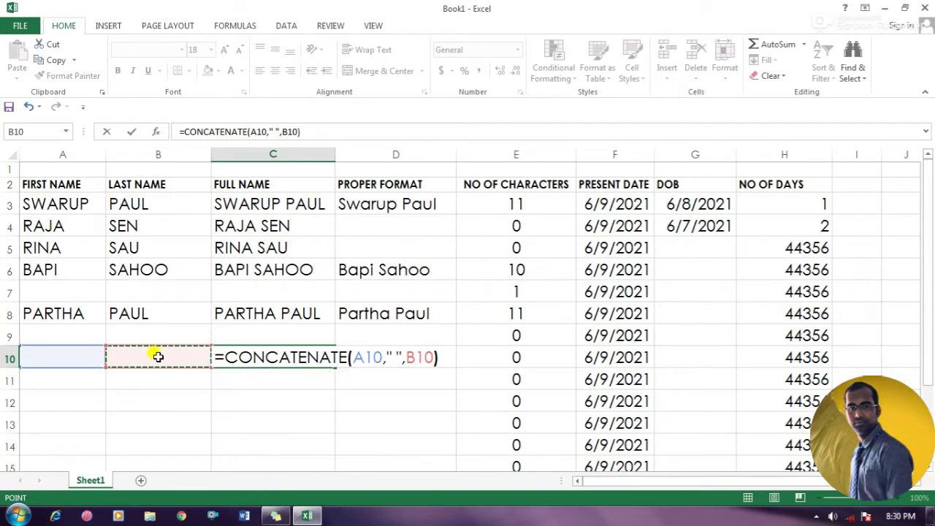
key("Return")
double_click(60, 354)
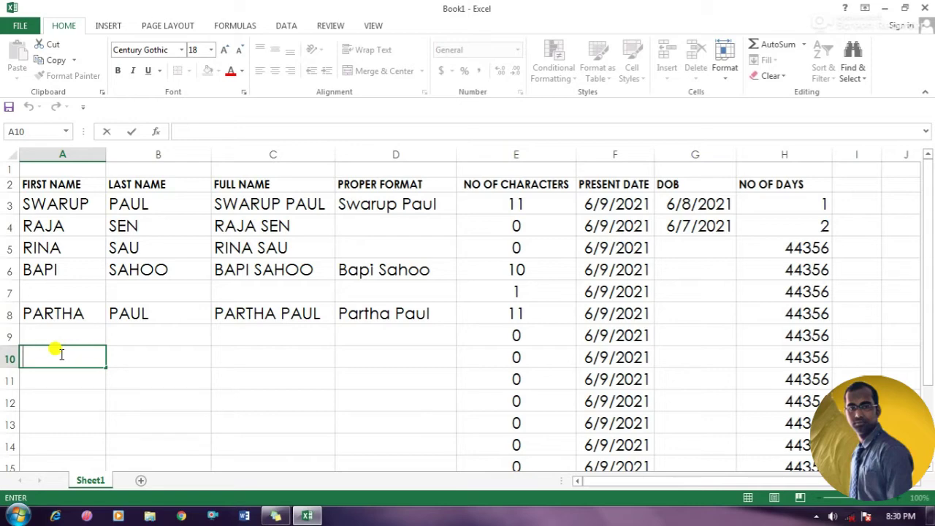
type("VIVE")
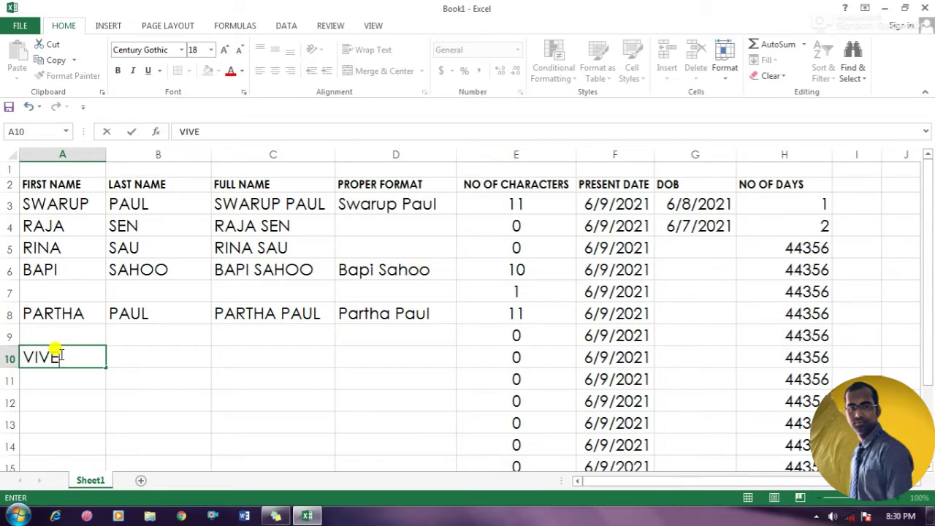
type("K")
key("Tab")
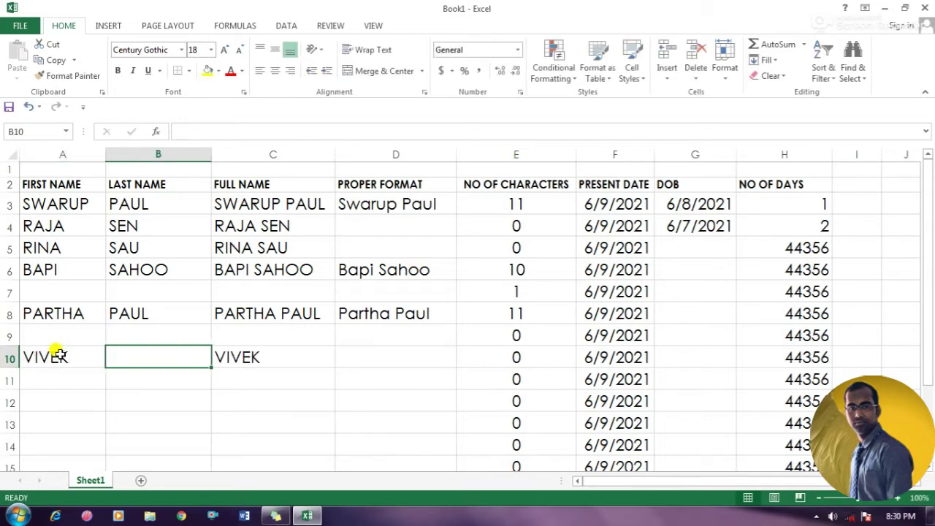
type("DAS")
key("Tab")
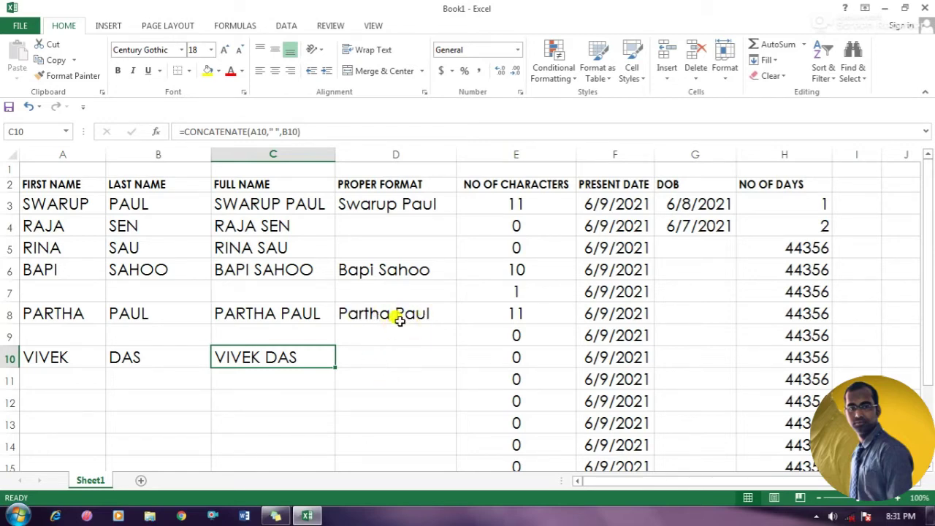
left_click(402, 356)
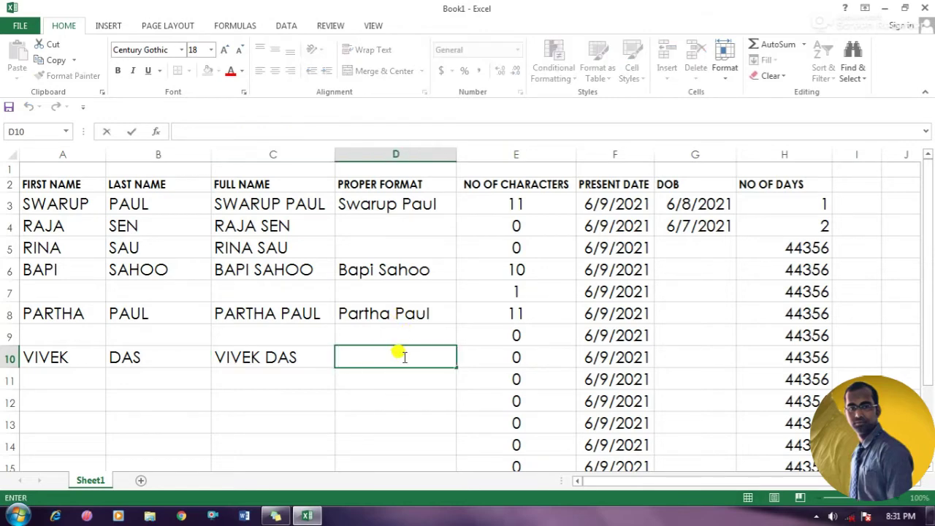
type("=P")
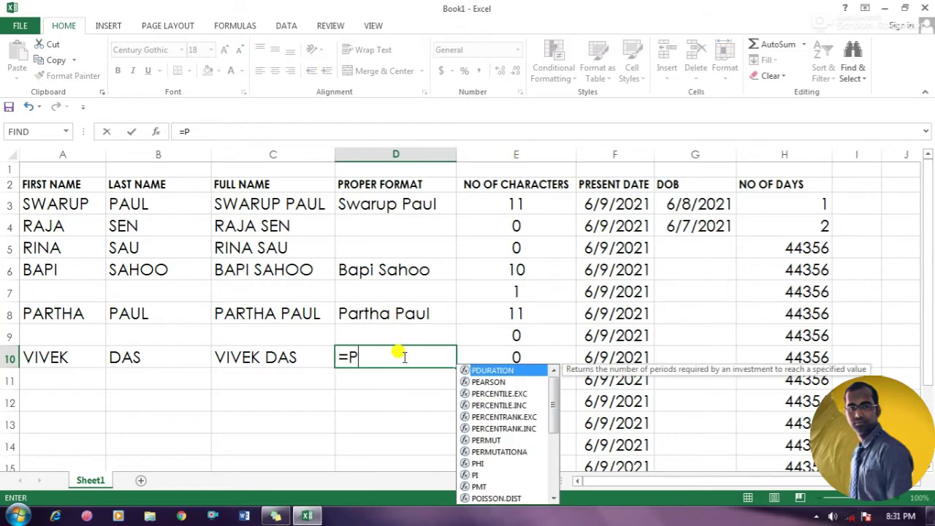
type("ROPER")
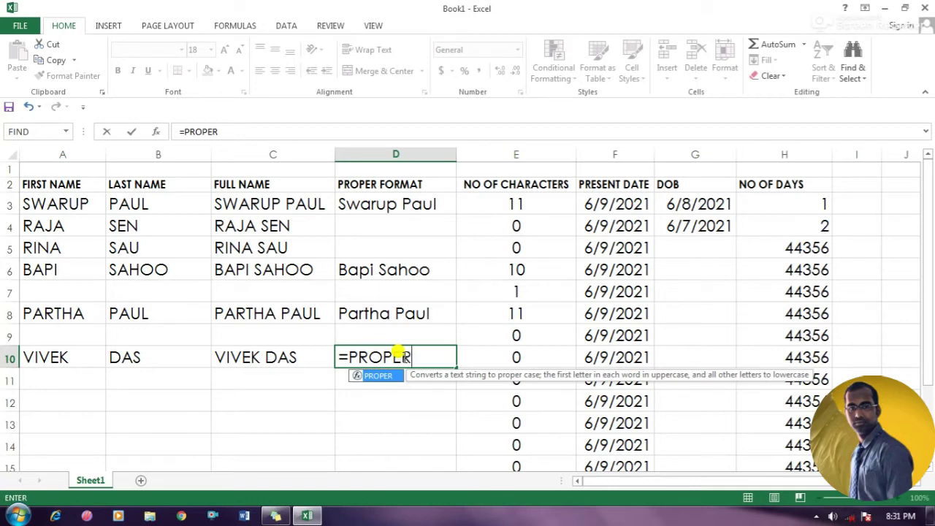
type("(")
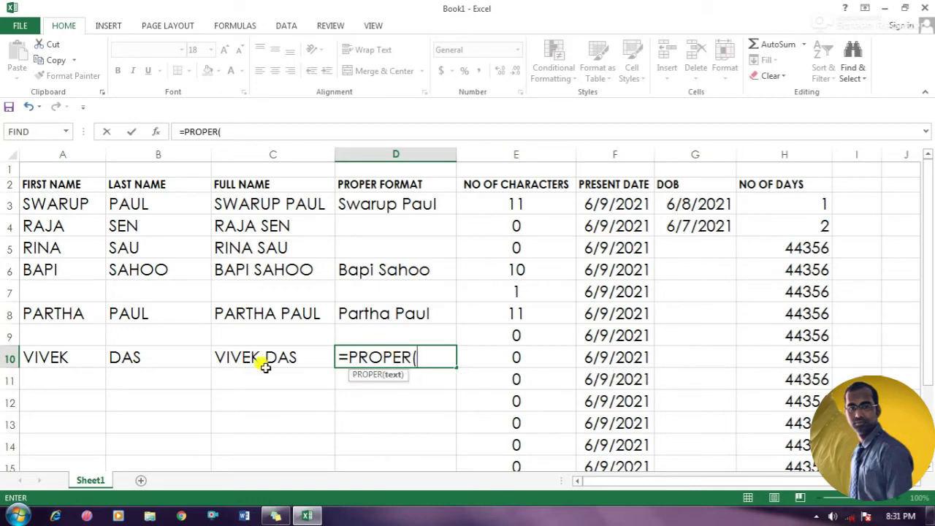
left_click(254, 357)
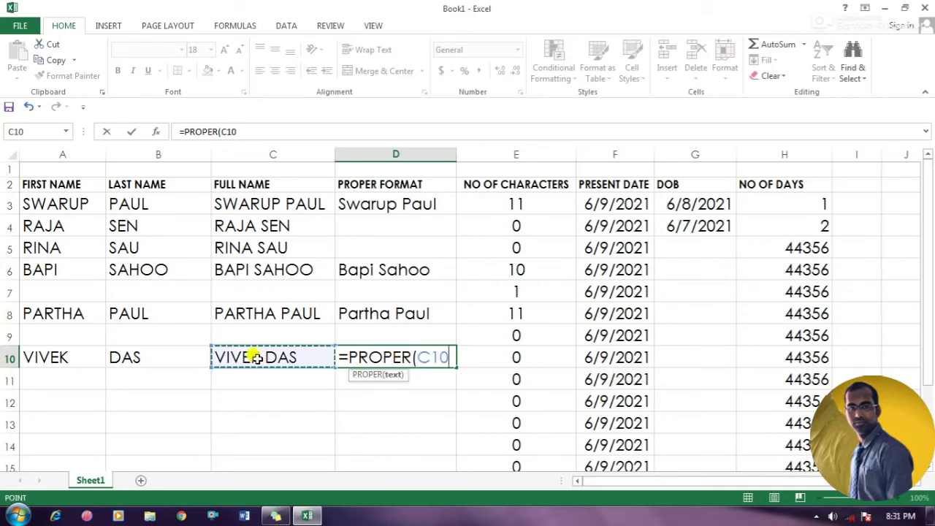
type(")")
key("Return")
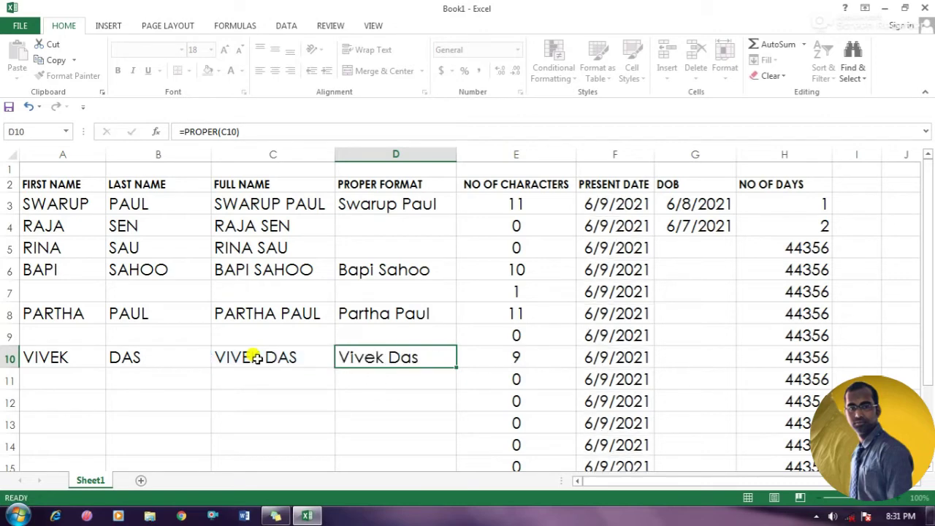
left_click(389, 352)
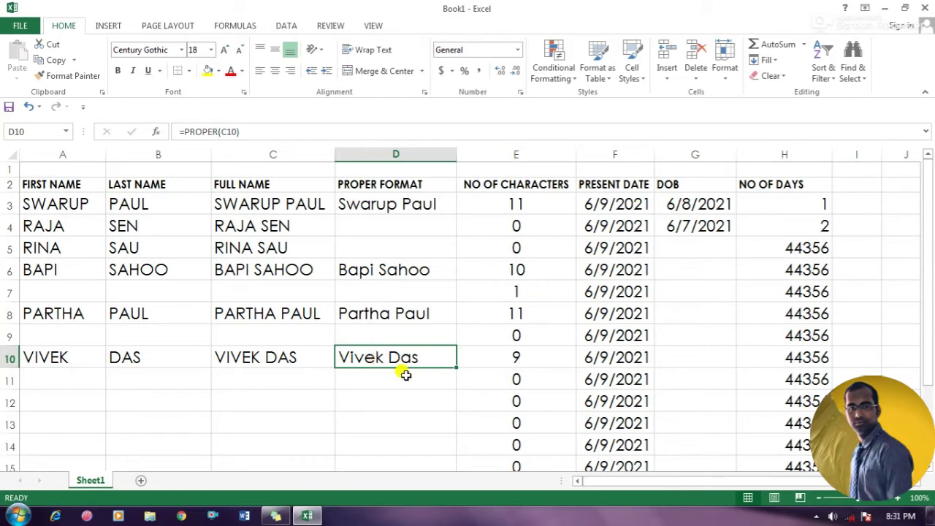
left_click(503, 359)
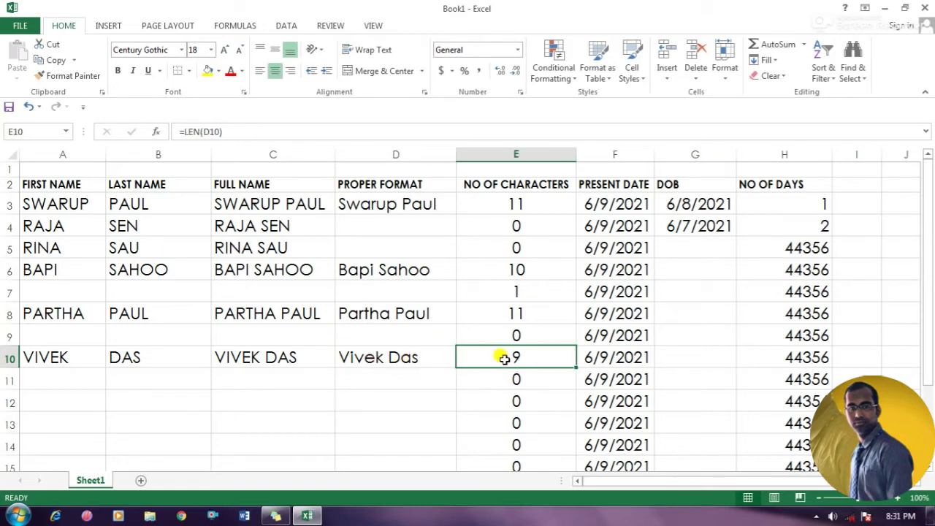
double_click(543, 356)
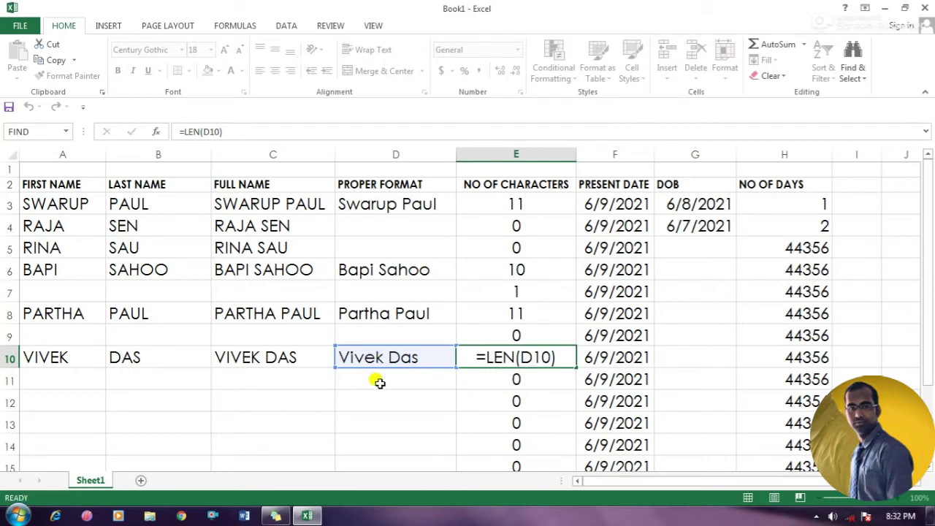
key("Return")
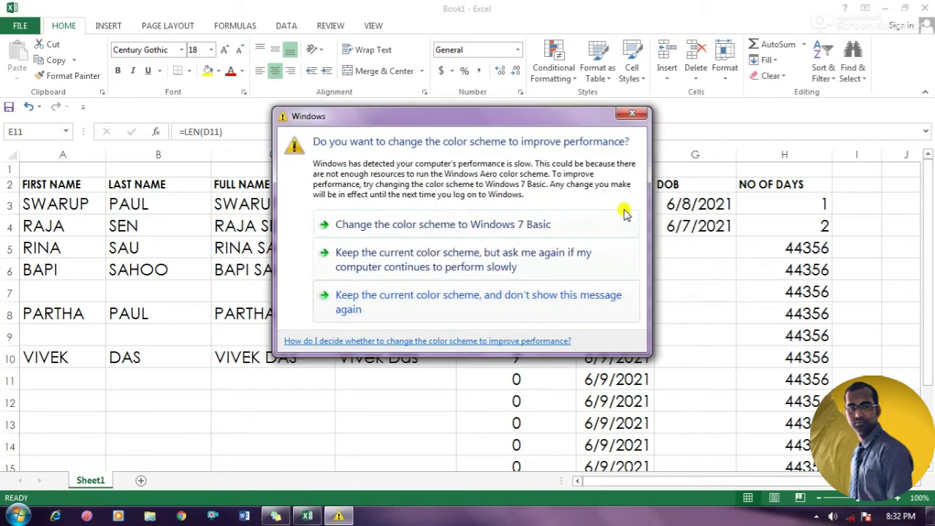
left_click(633, 117)
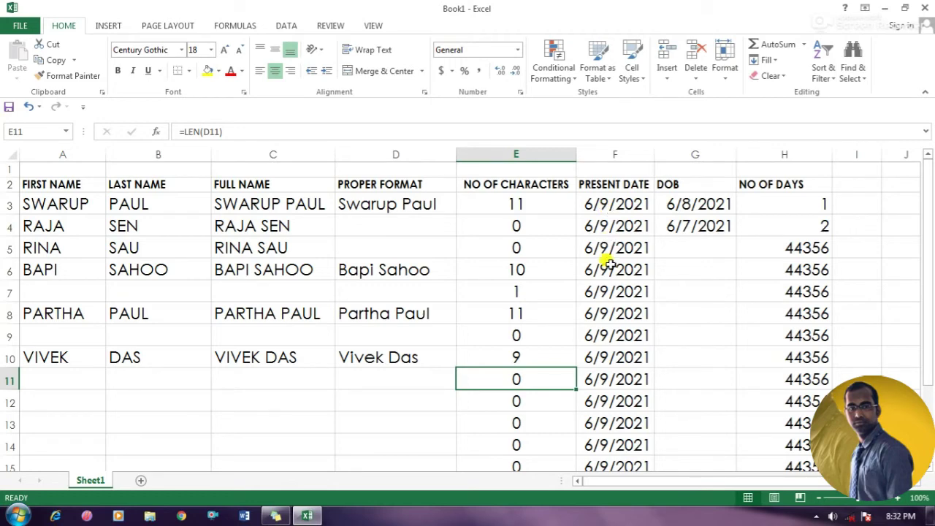
double_click(612, 332)
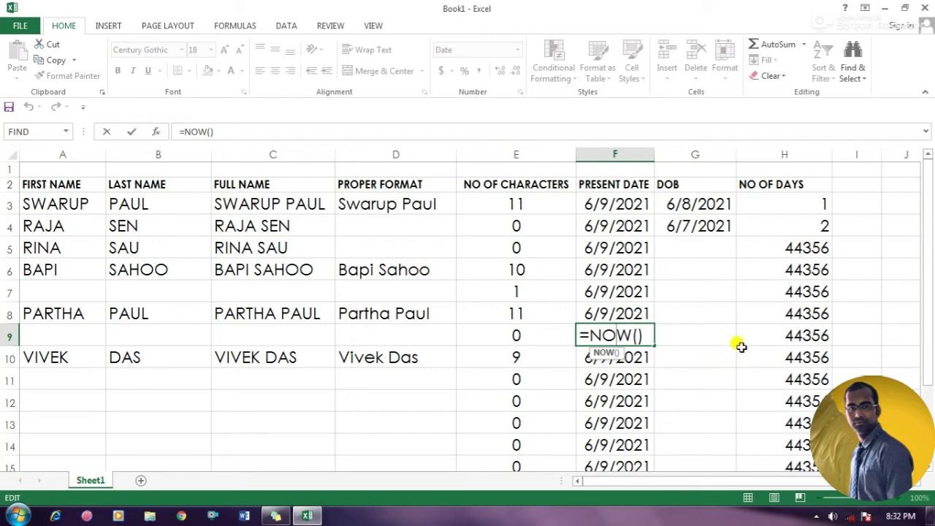
key("Return")
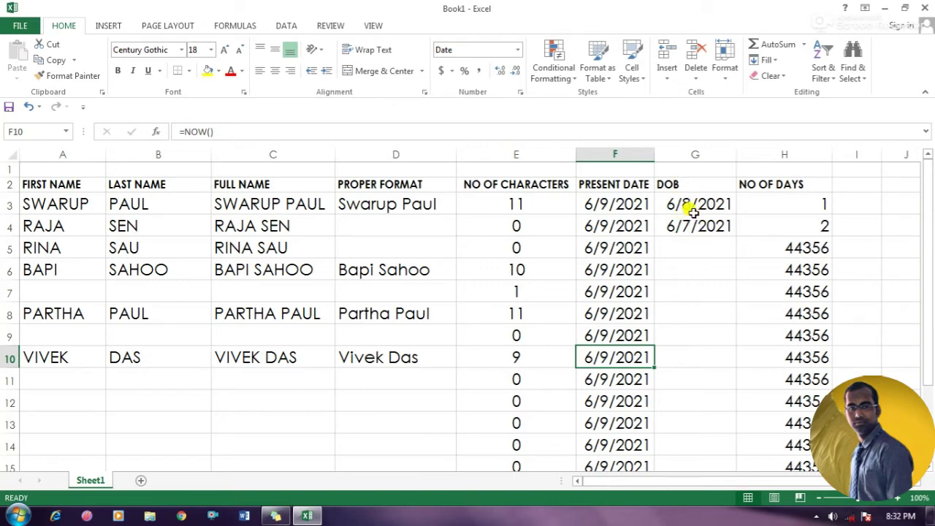
left_click(700, 206)
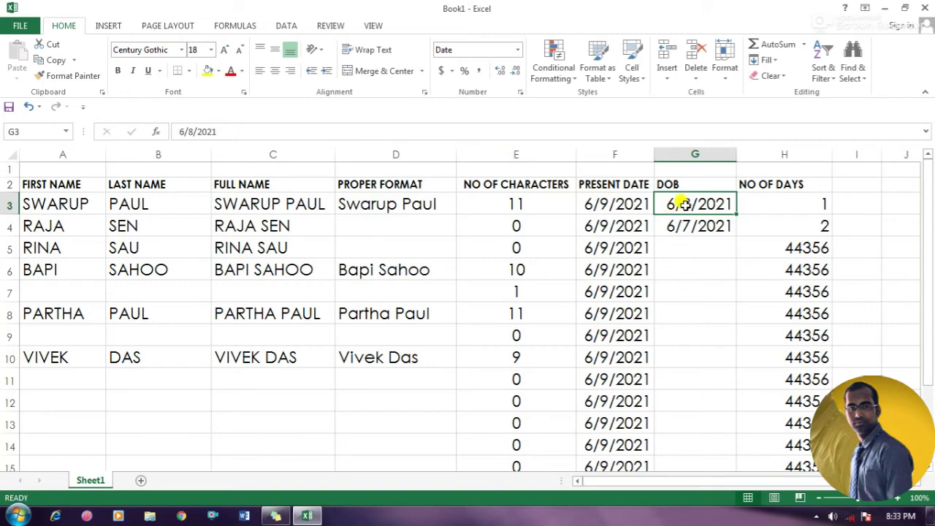
double_click(812, 203)
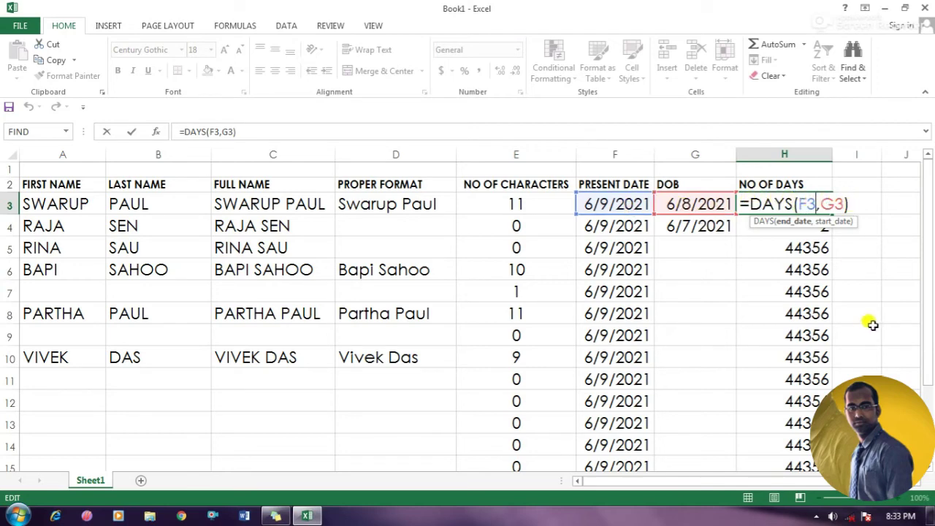
left_click(747, 363)
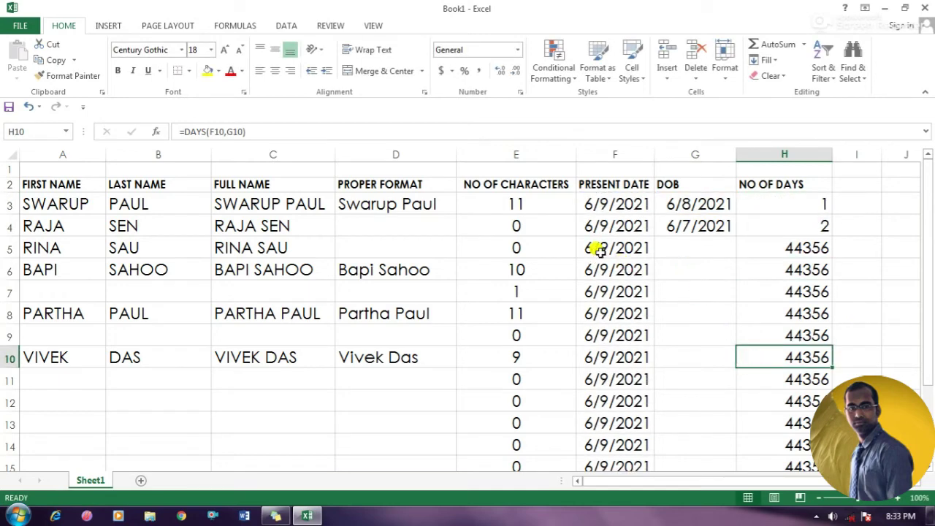
left_click(899, 515)
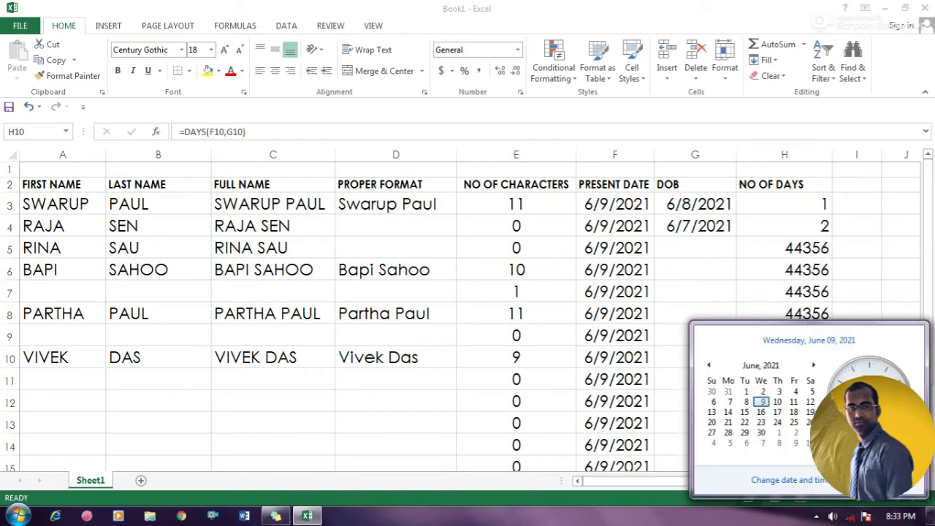
left_click(678, 247)
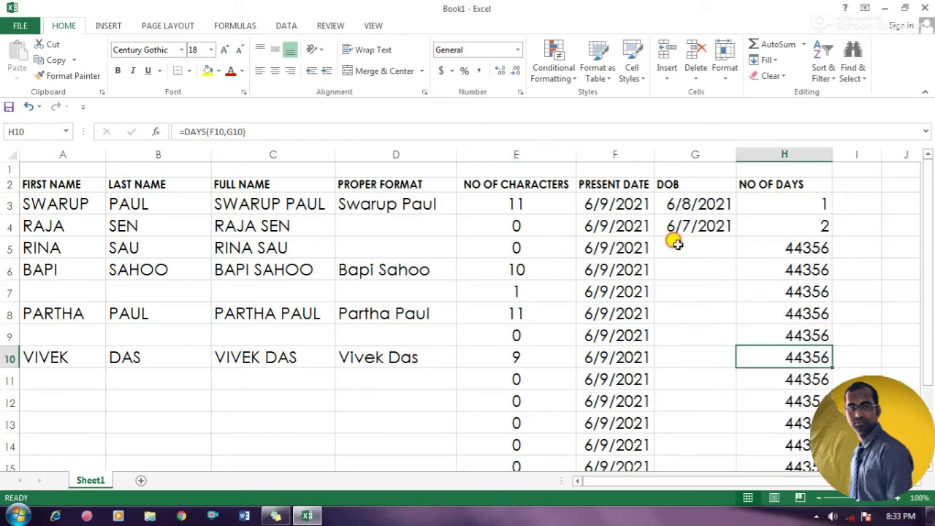
key("F2")
left_click(678, 245)
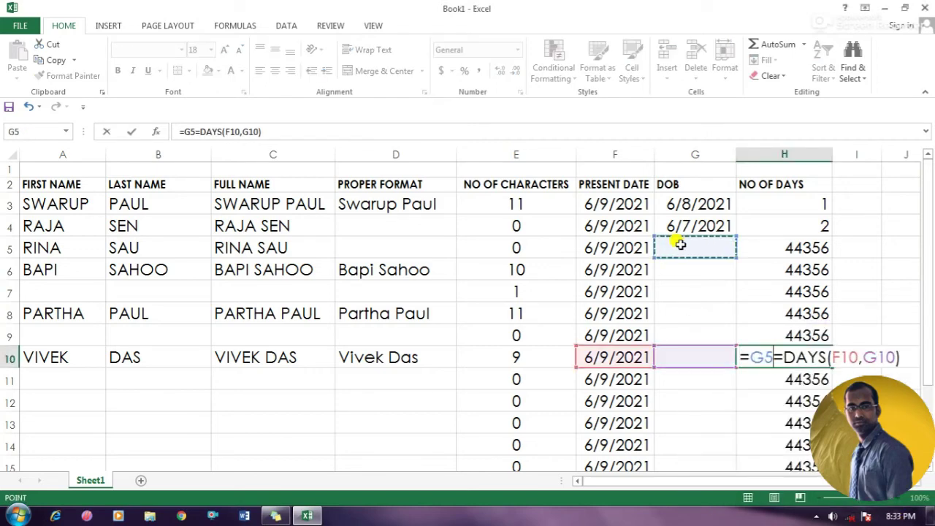
Step: Enter 6/5/2021 as RINA's DOB in G5 and check H5 shows 4 days
key("Escape")
left_click(679, 245)
key("F2")
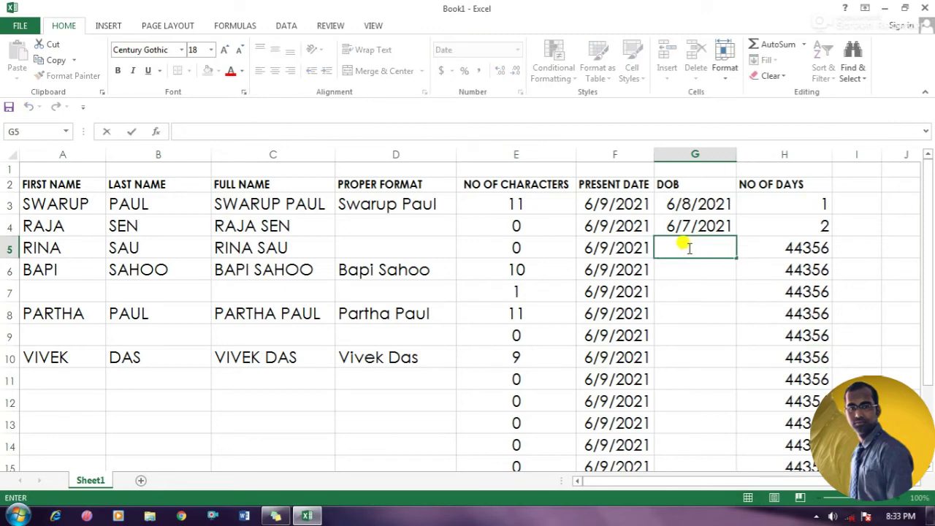
type("6/5/20")
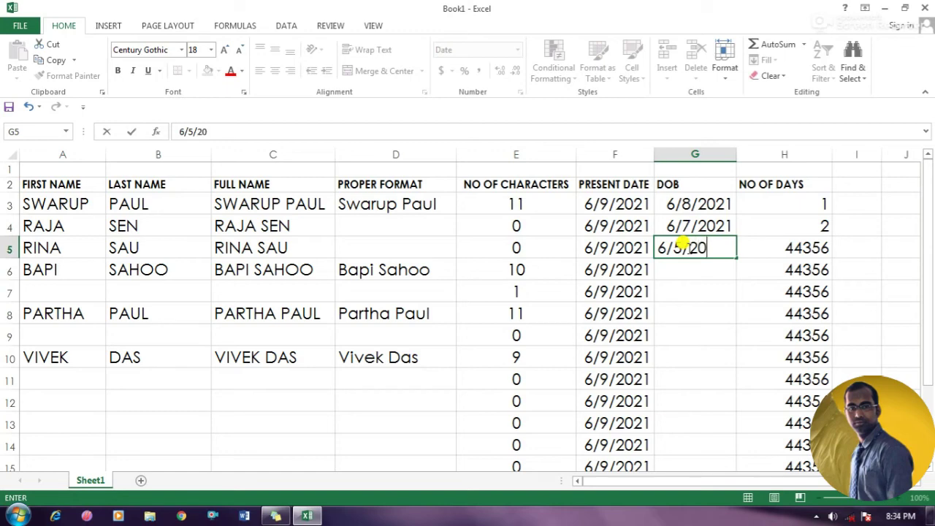
type("21")
key("Return")
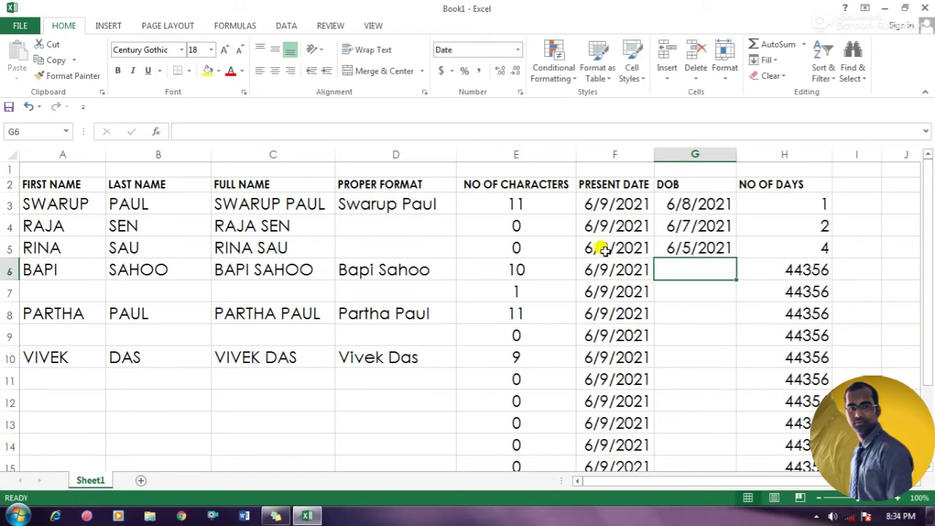
left_click(821, 248)
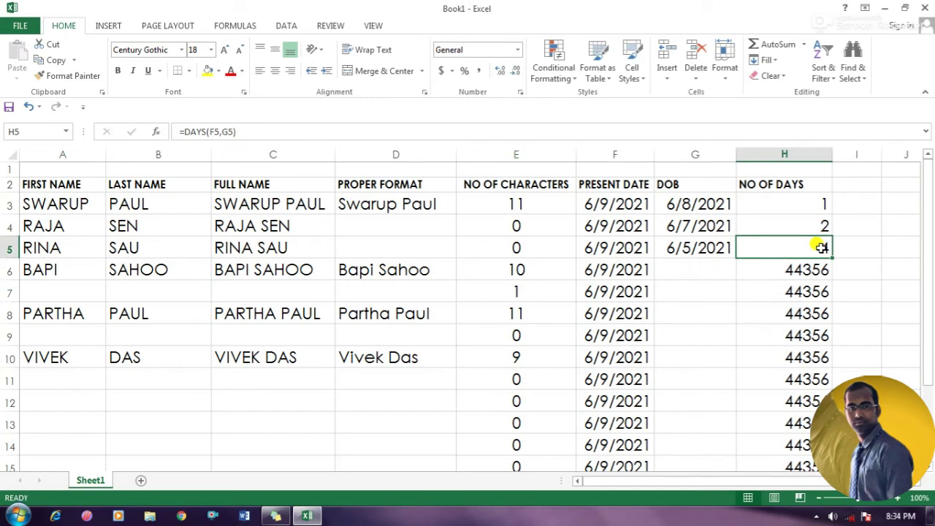